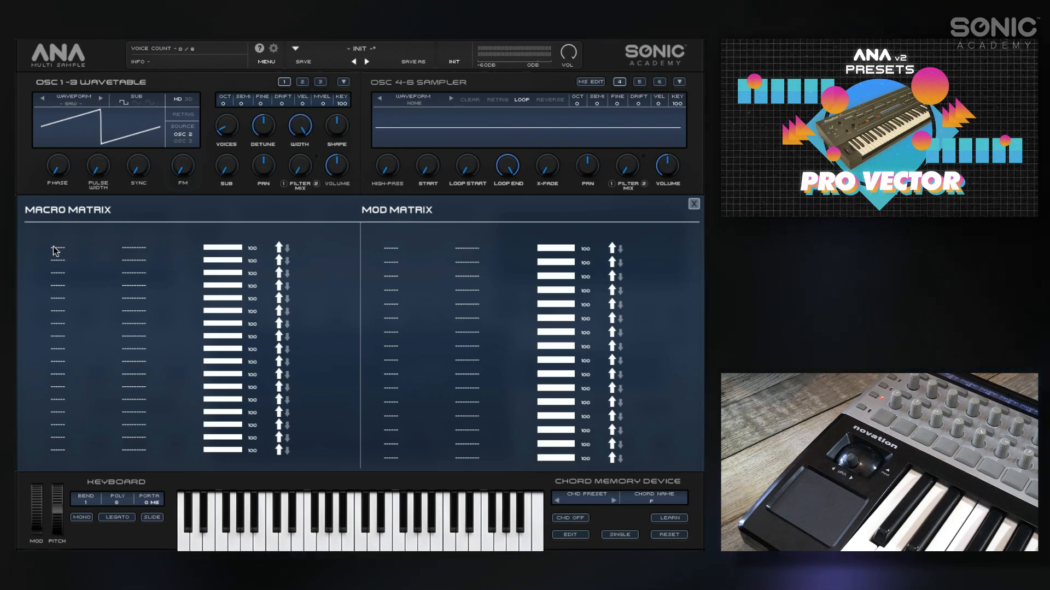
Route Pitch Bend to Pitch Fine All in the first Macro Matrix row with an amount of 33
click(55, 249)
click(56, 345)
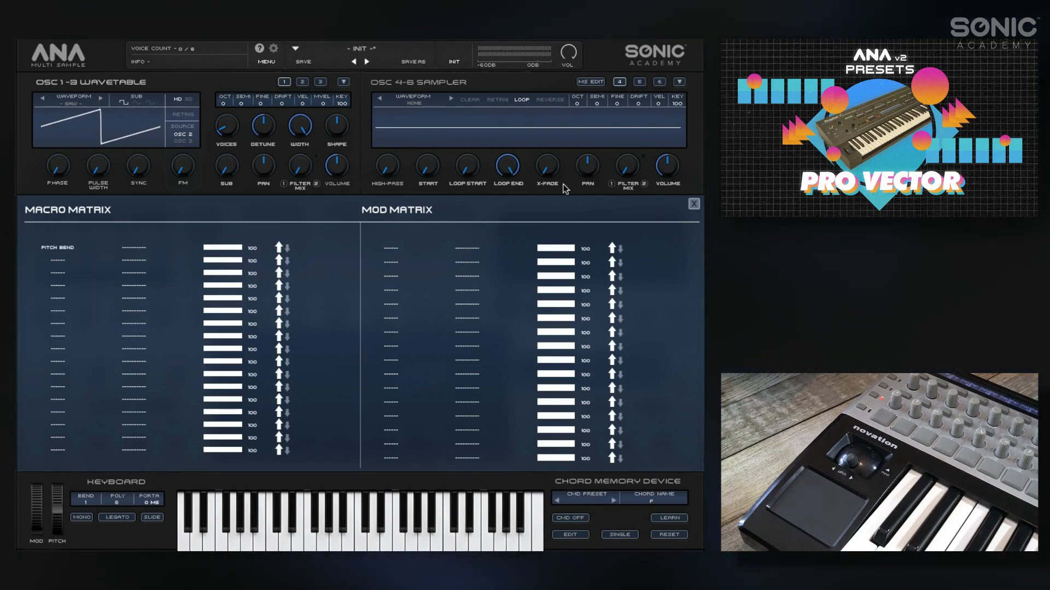
click(137, 249)
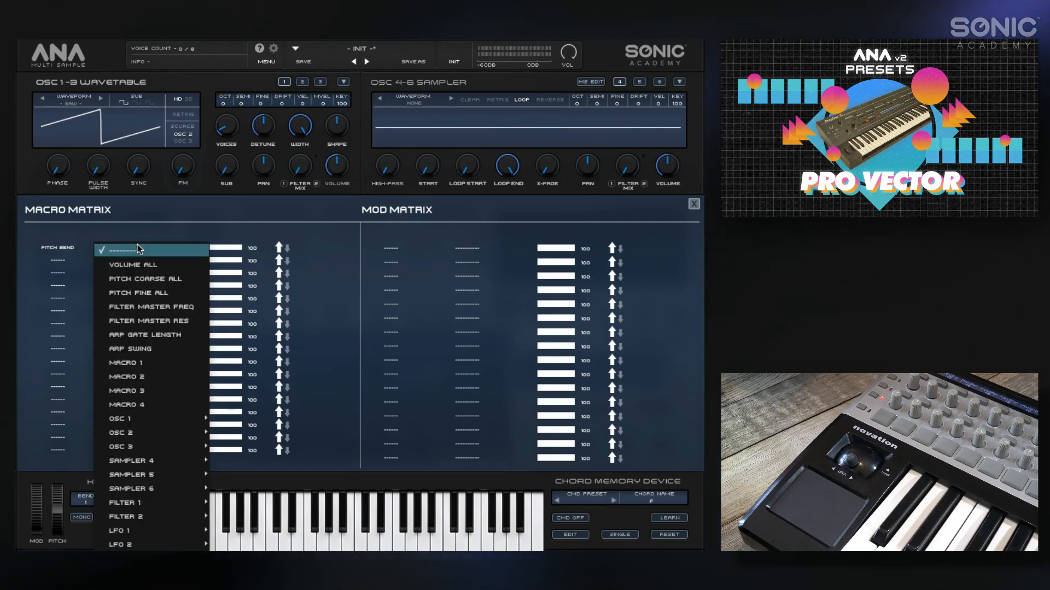
click(141, 293)
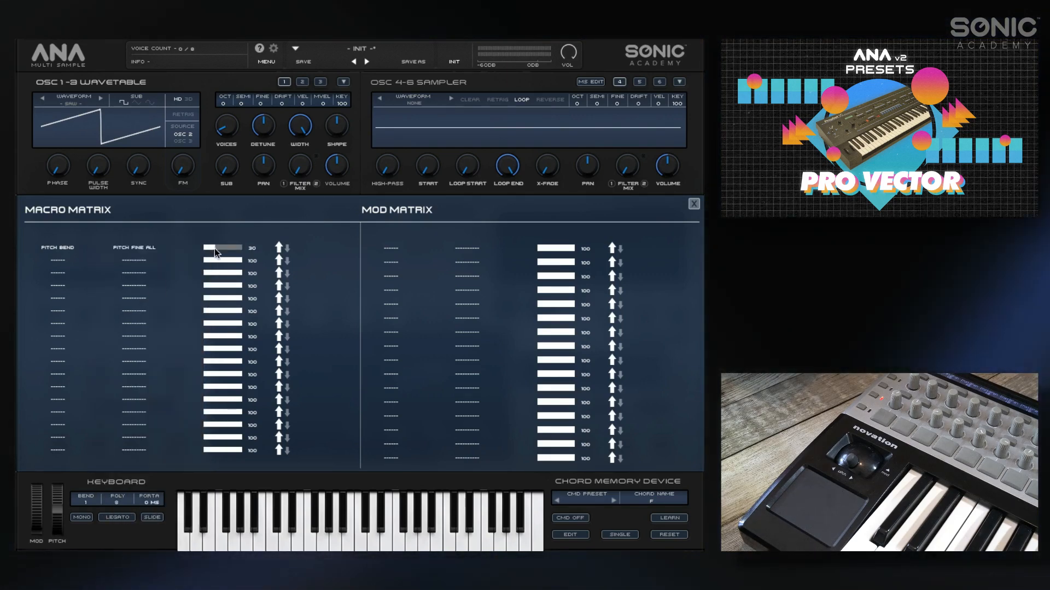
drag(215, 248, 215, 249)
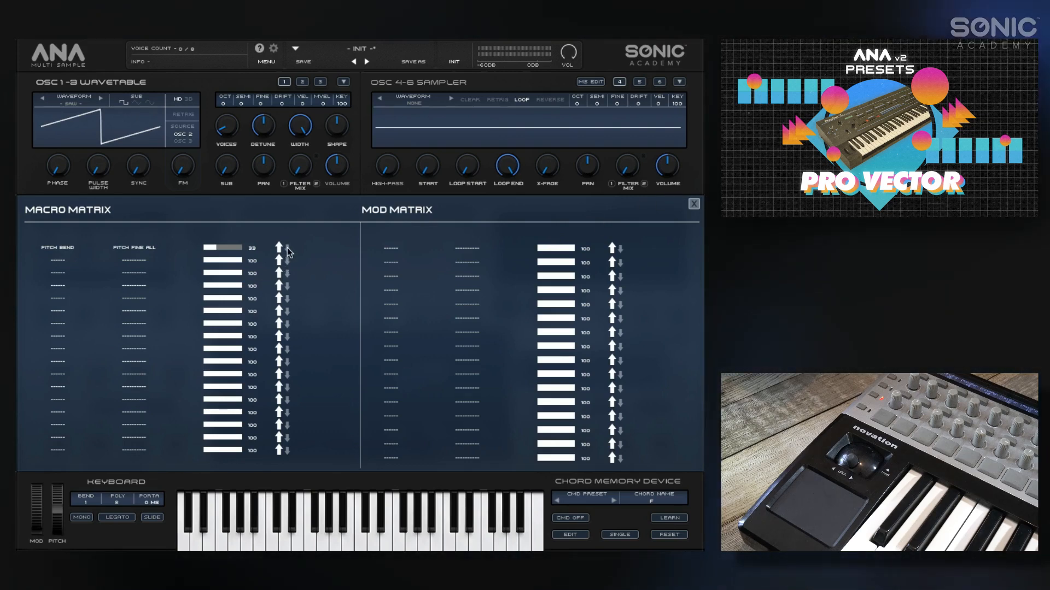
Set the keyboard's bend range to 4 and switch the Pitch Bend routing in the Macro Matrix to the downward direction
click(693, 205)
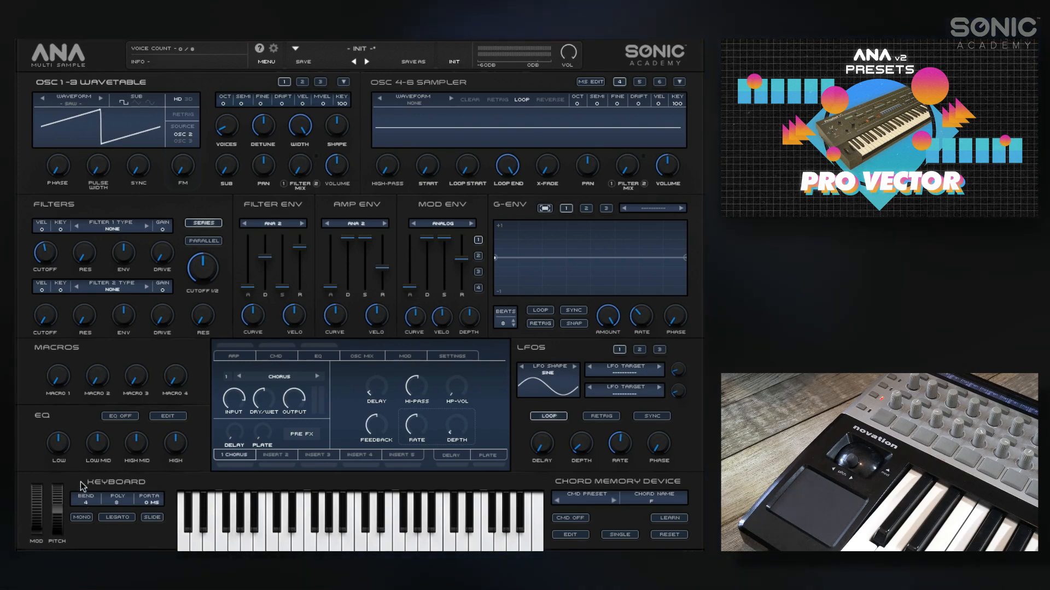
click(403, 356)
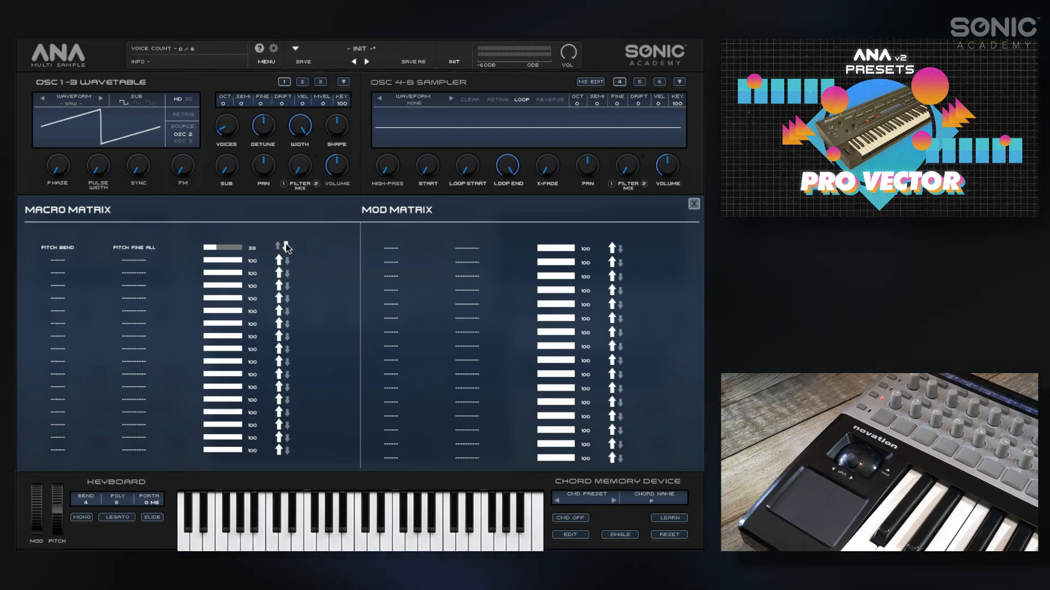
Clear the destination of the Pitch Bend row and assign it to Pitch Fine All again
click(132, 249)
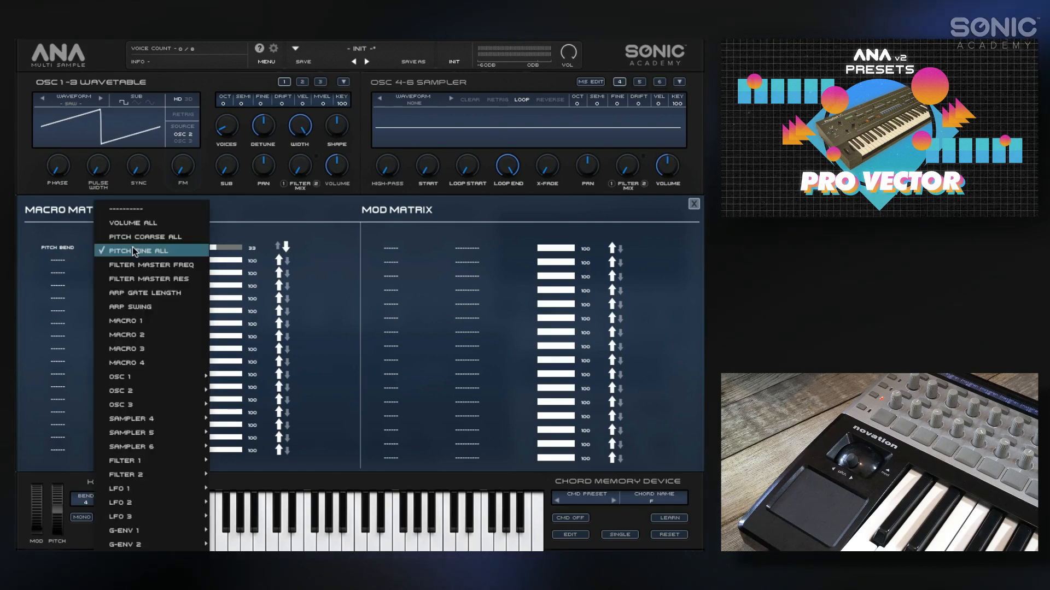
click(132, 206)
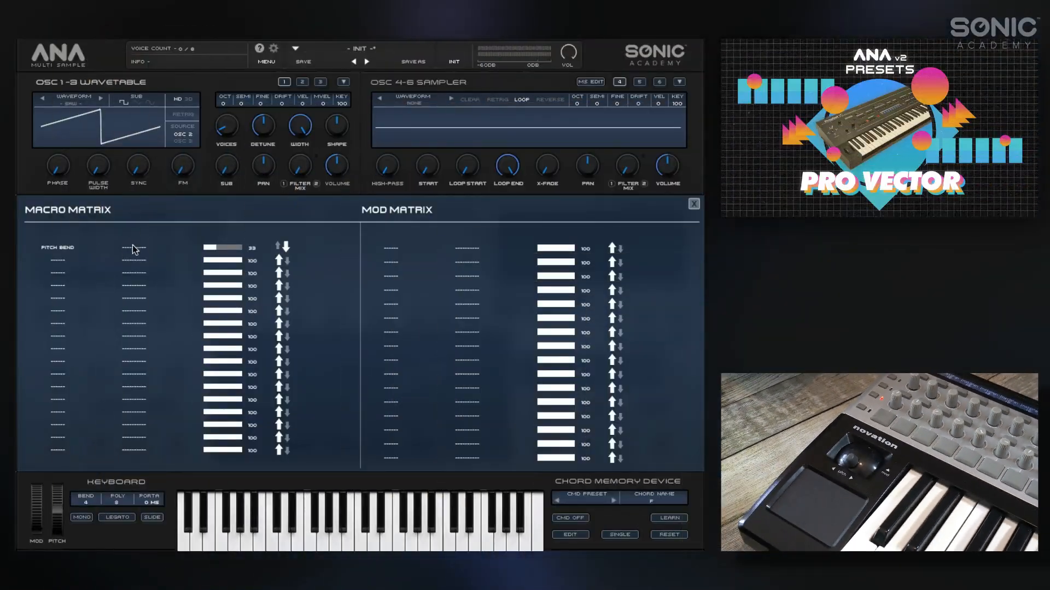
click(133, 249)
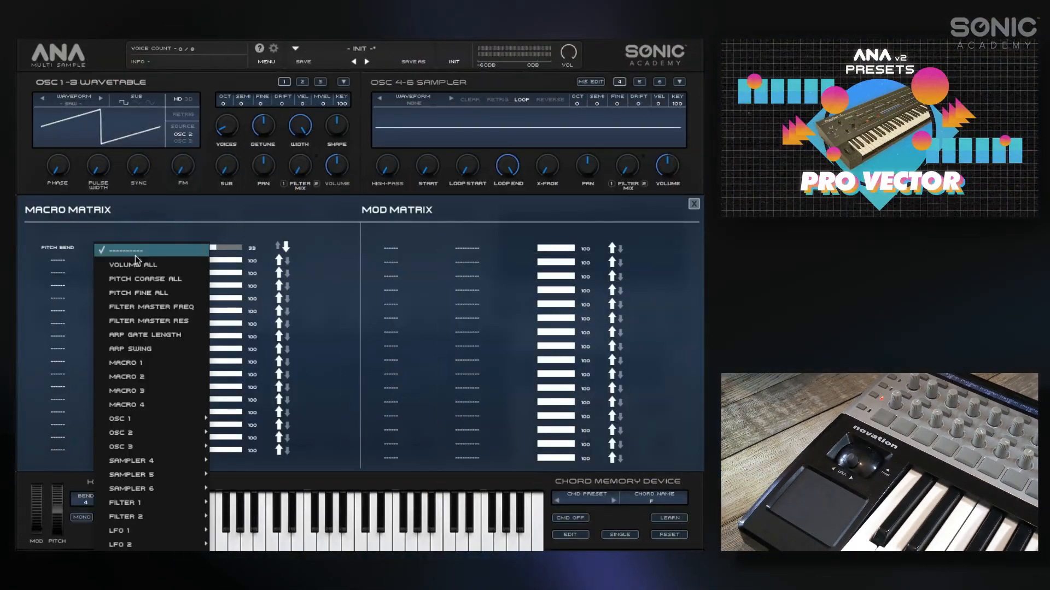
click(141, 289)
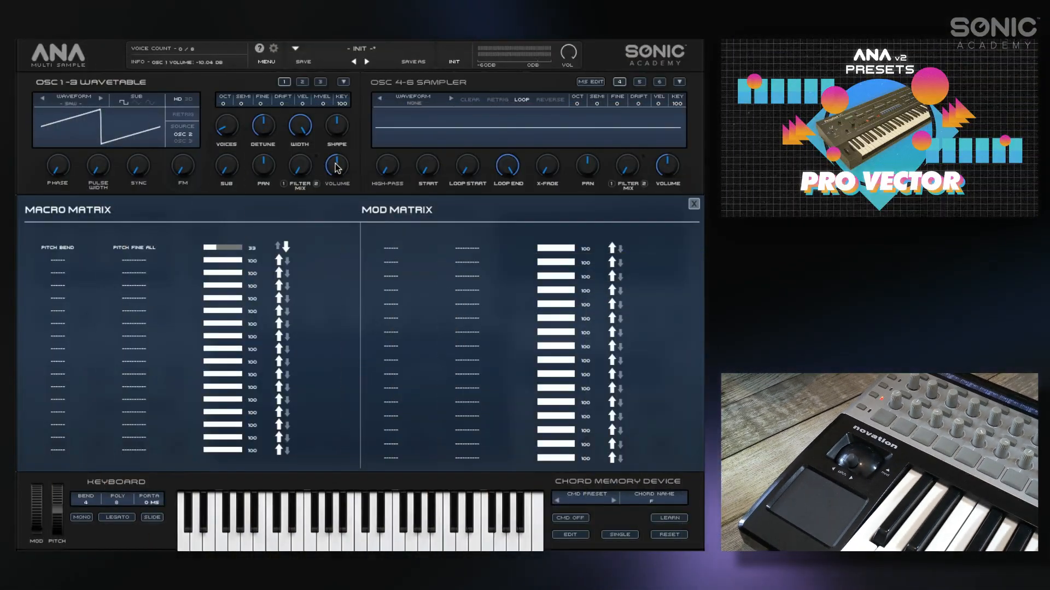
Turn oscillator 1's volume fully down and route Mod Wheel to Osc 1 Volume with an amount of 70 in the second Macro Matrix row
mouse_move(336, 162)
drag(337, 163, 336, 167)
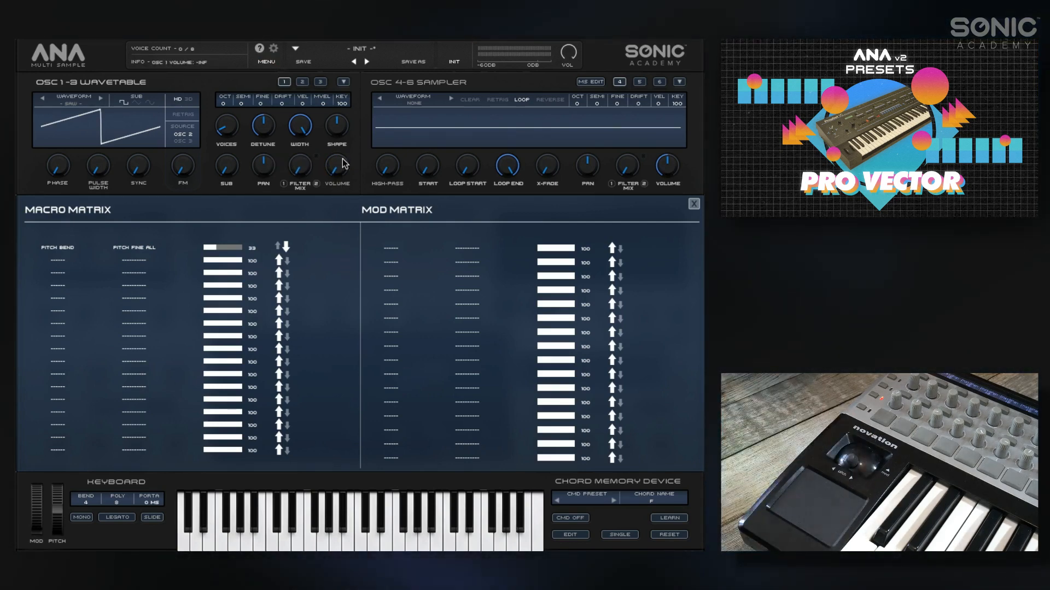
click(55, 261)
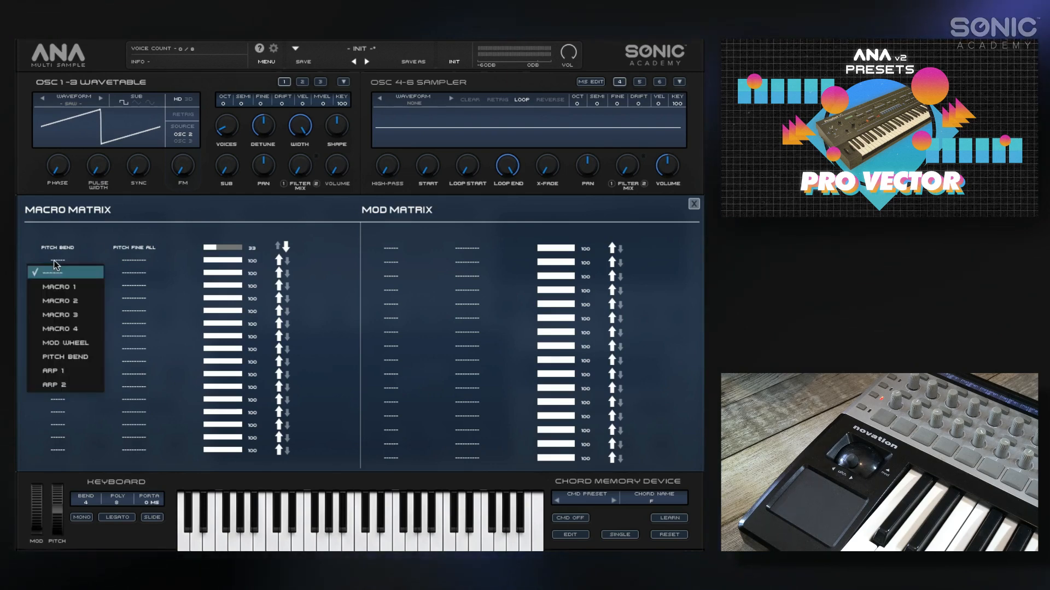
click(62, 343)
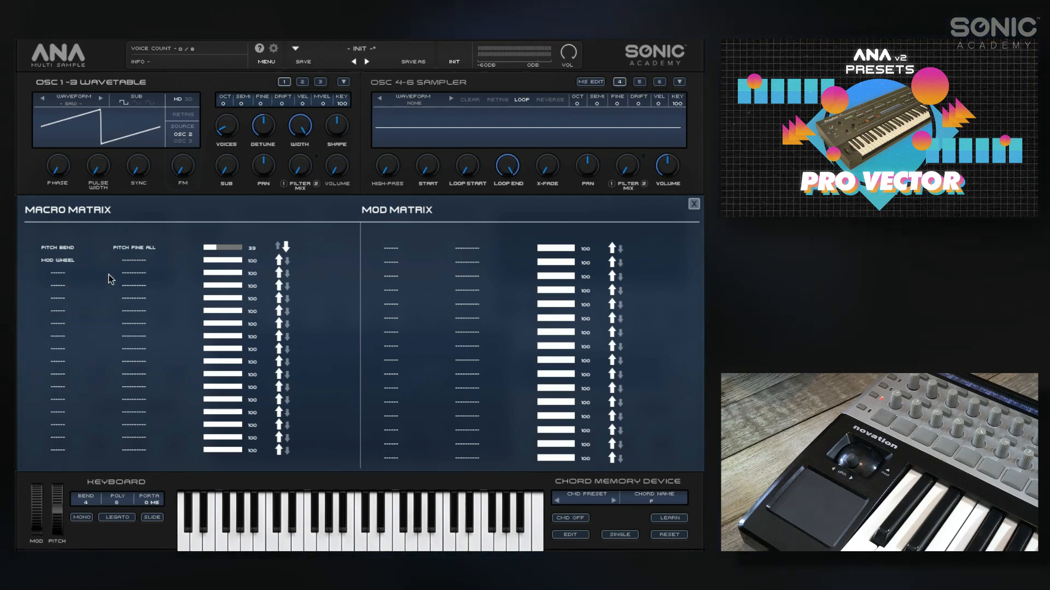
click(143, 259)
mouse_move(143, 432)
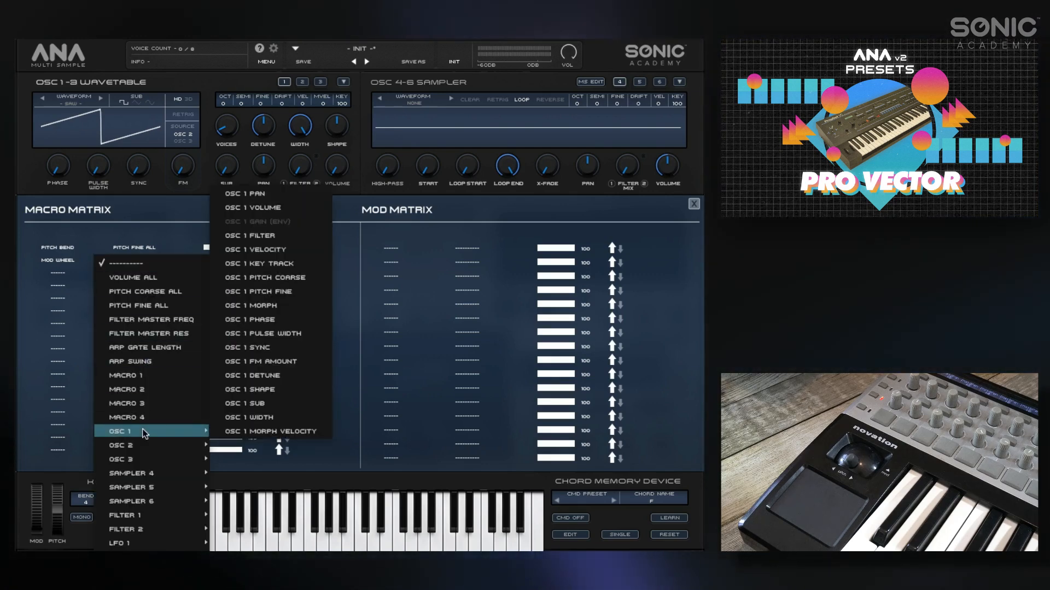
click(260, 212)
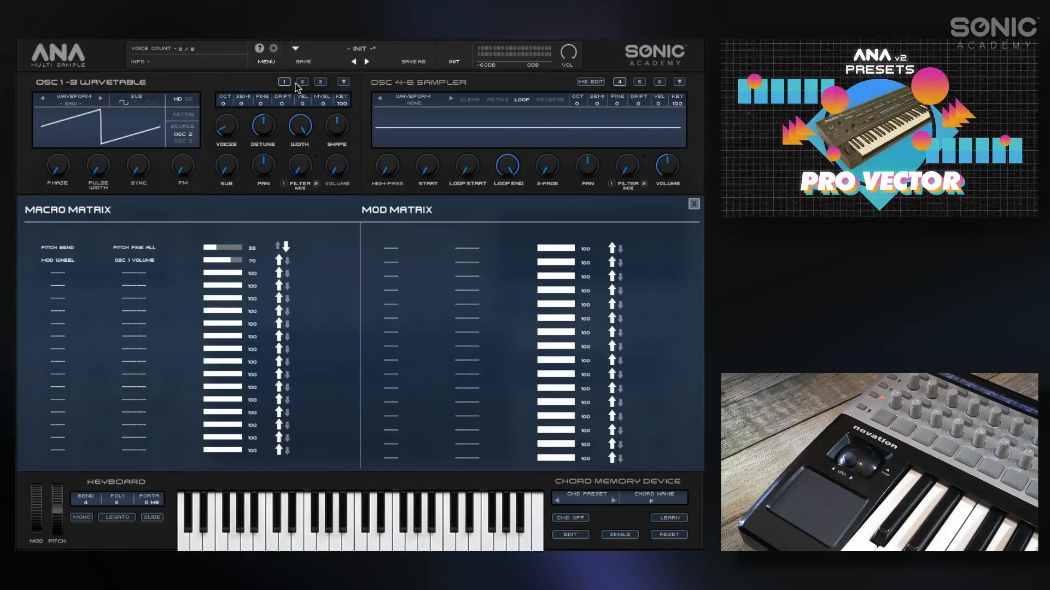
Set oscillator 2's waveform to Square and route Pitch Bend to Osc 2 Volume with an amount of 31 in the downward direction
click(303, 82)
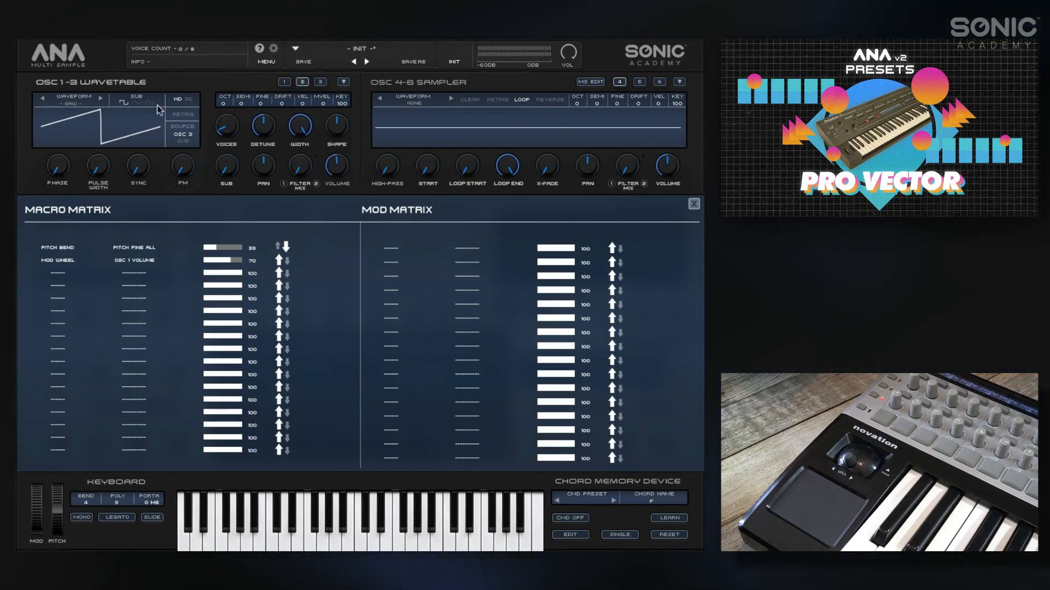
click(101, 99)
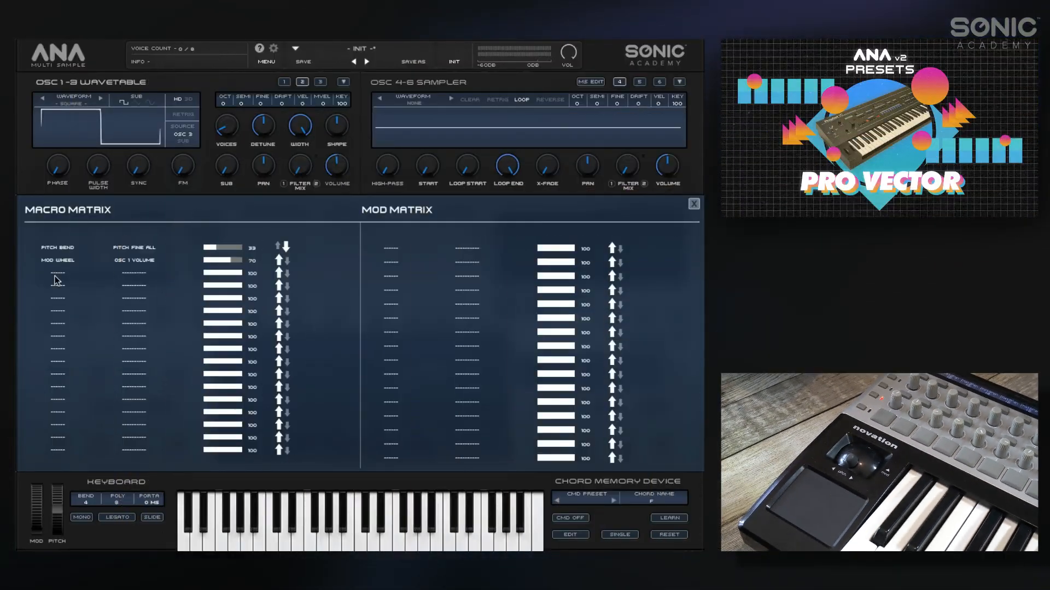
click(57, 281)
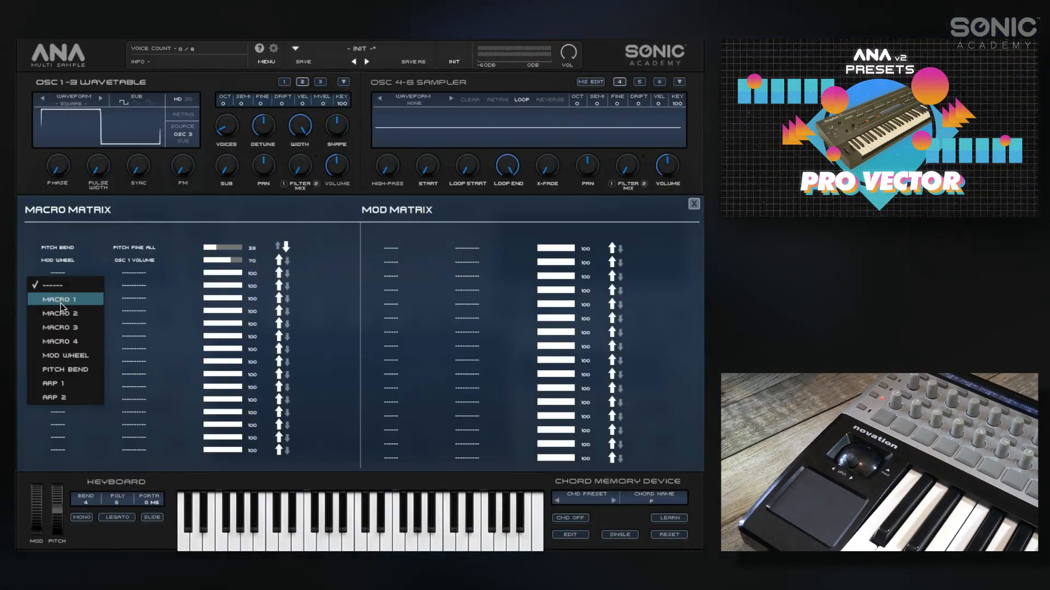
click(68, 369)
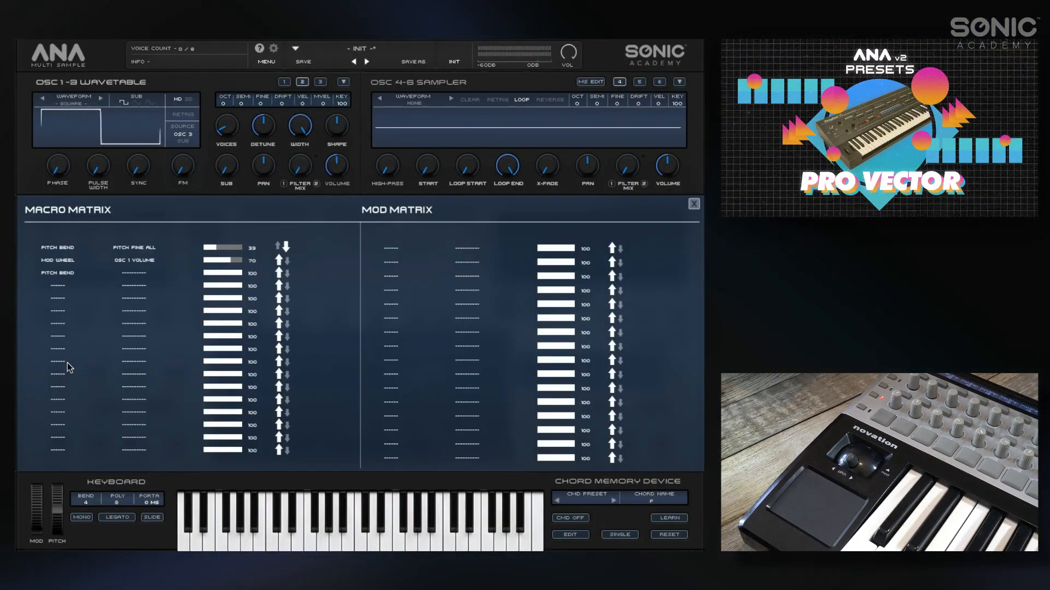
click(132, 273)
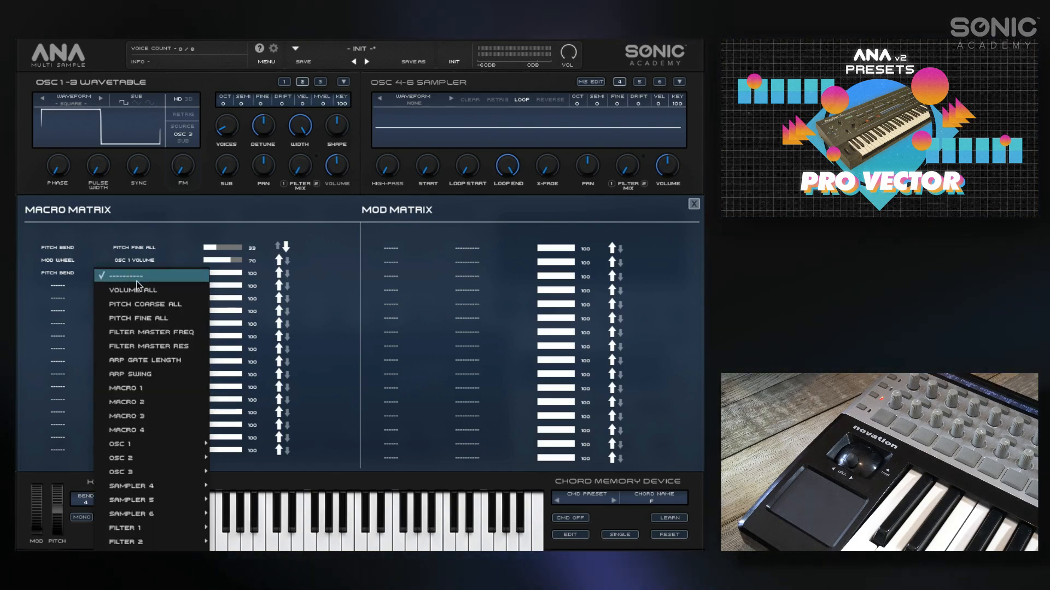
mouse_move(153, 454)
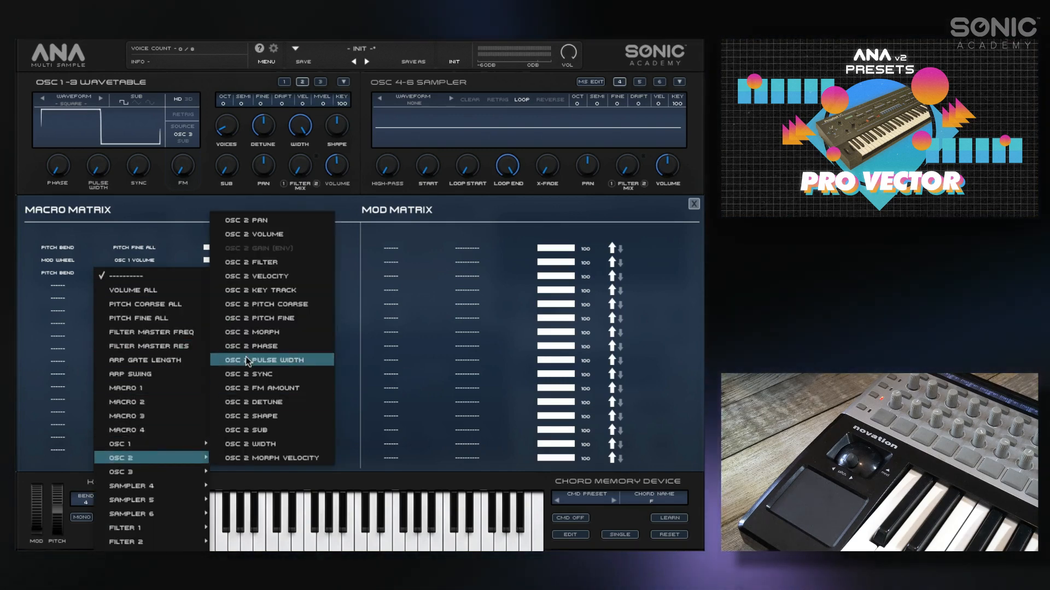
click(275, 238)
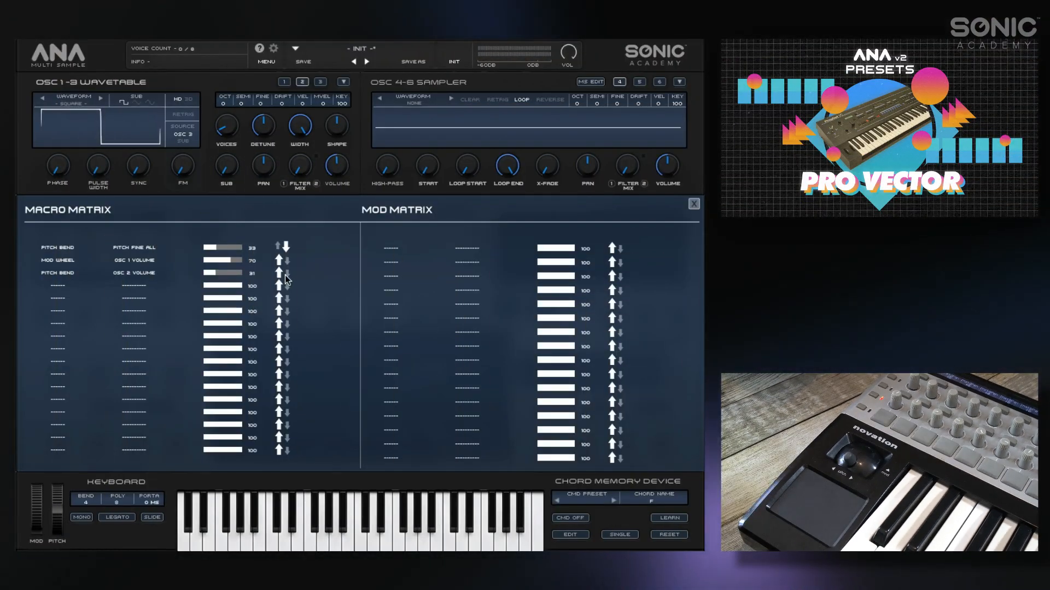
click(285, 275)
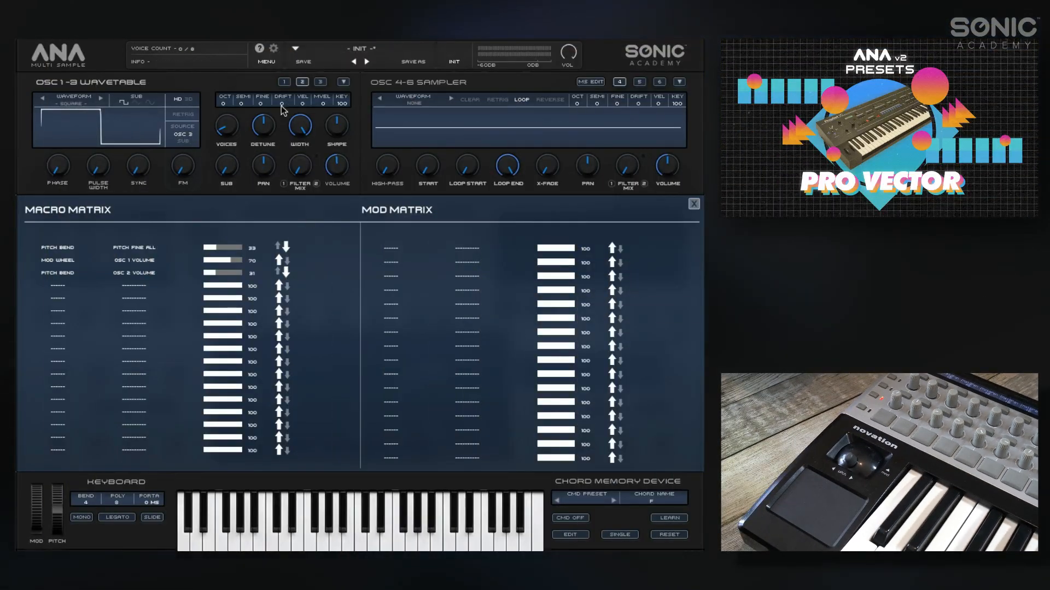
Reduce oscillator 2's number of voices to 0
drag(225, 138, 224, 125)
click(304, 82)
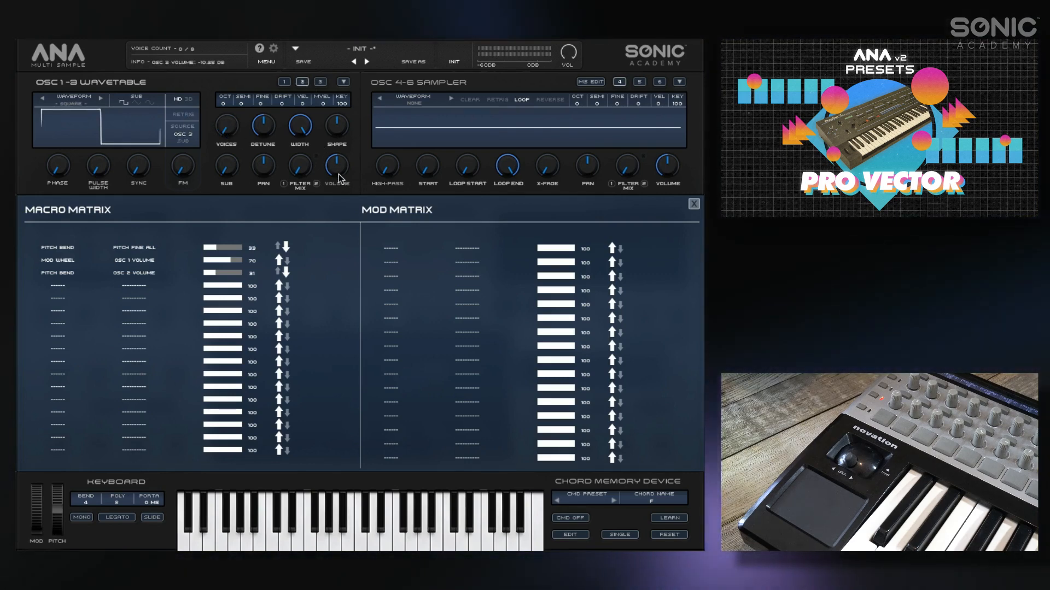
Route Pitch Bend to Osc 3 Volume with an amount of 31 in the fourth Macro Matrix row and set oscillator 3's waveform to Triangle
click(52, 288)
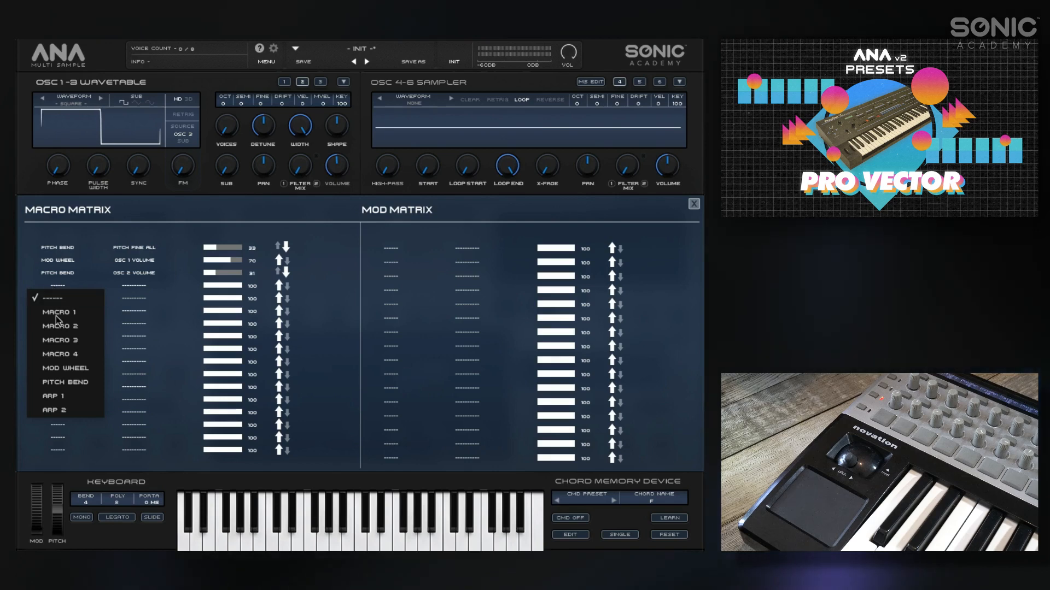
click(133, 287)
mouse_move(172, 487)
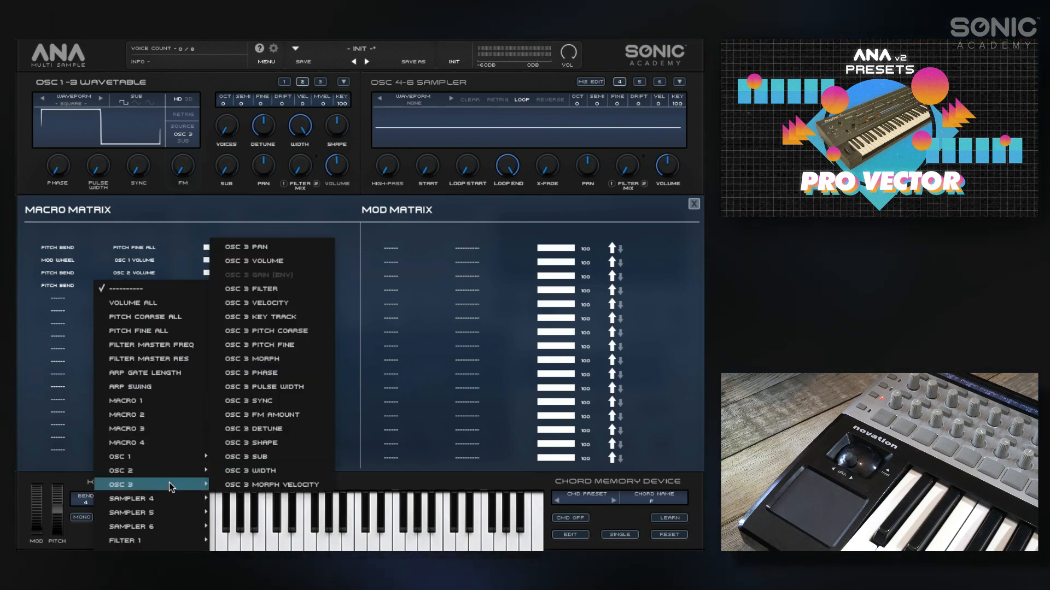
click(302, 265)
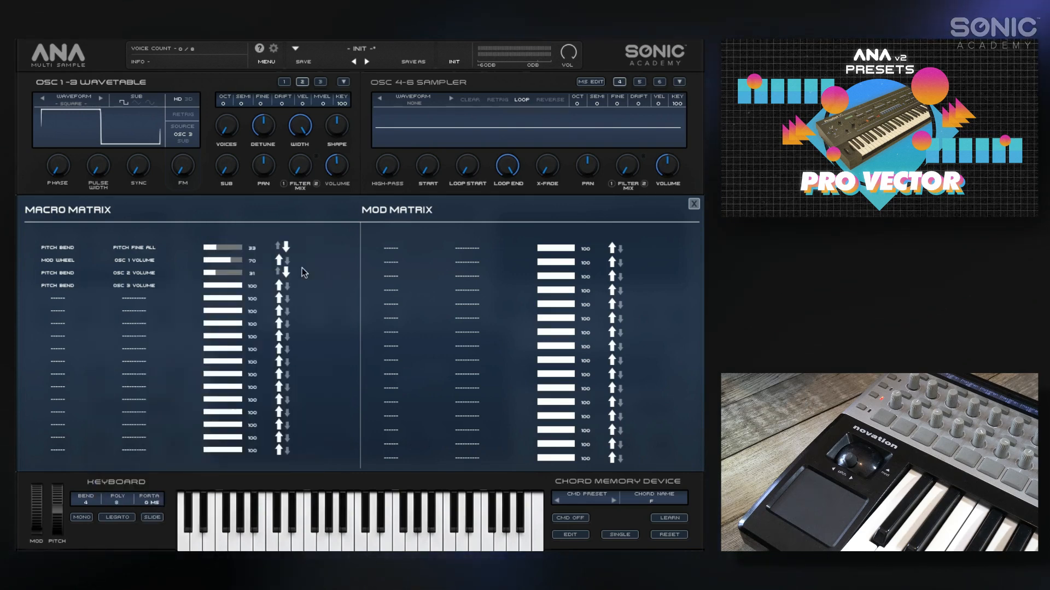
click(215, 285)
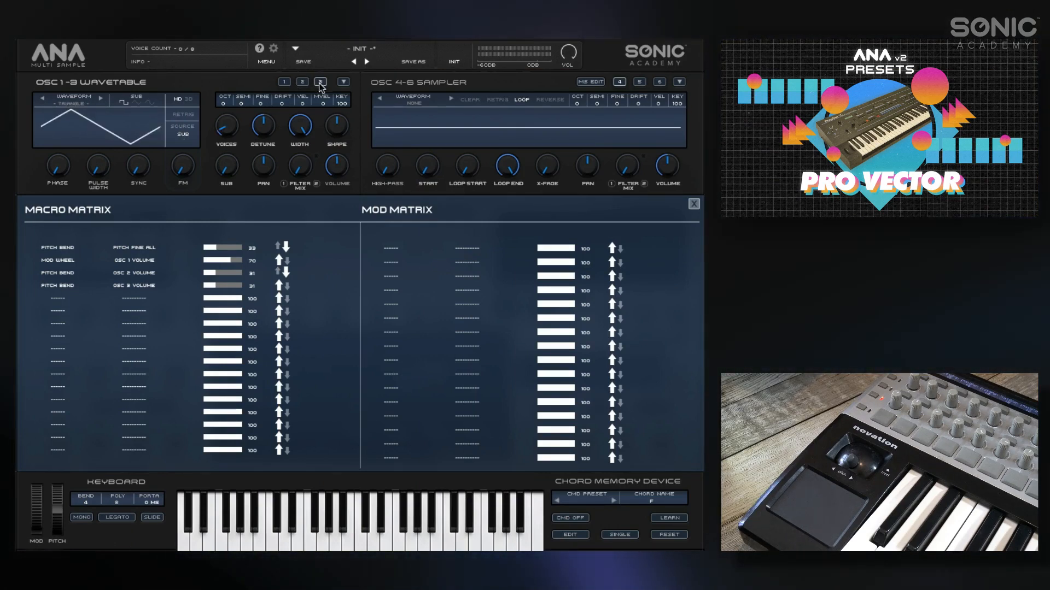
click(302, 82)
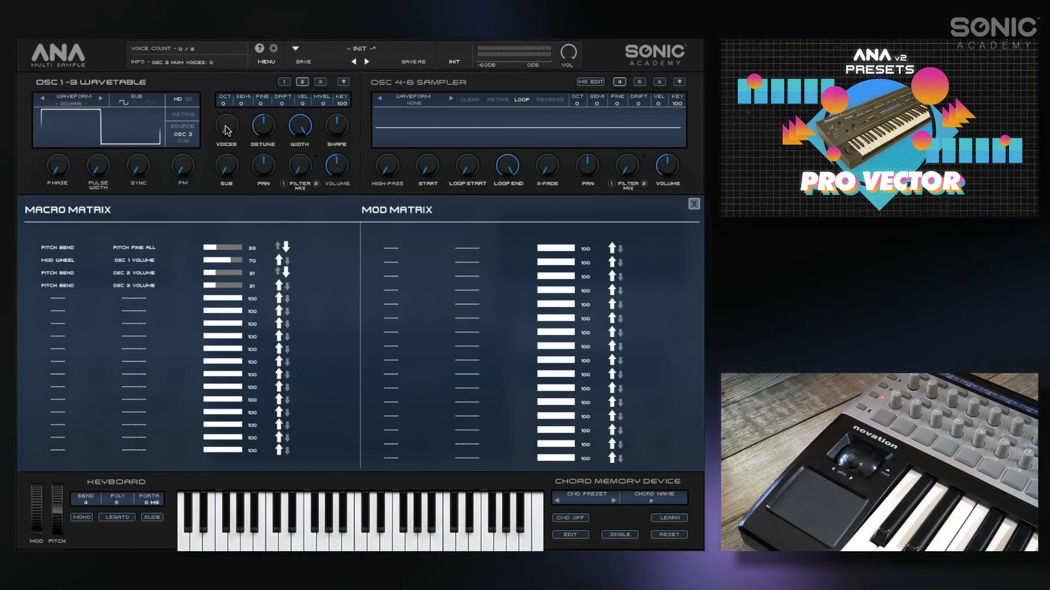
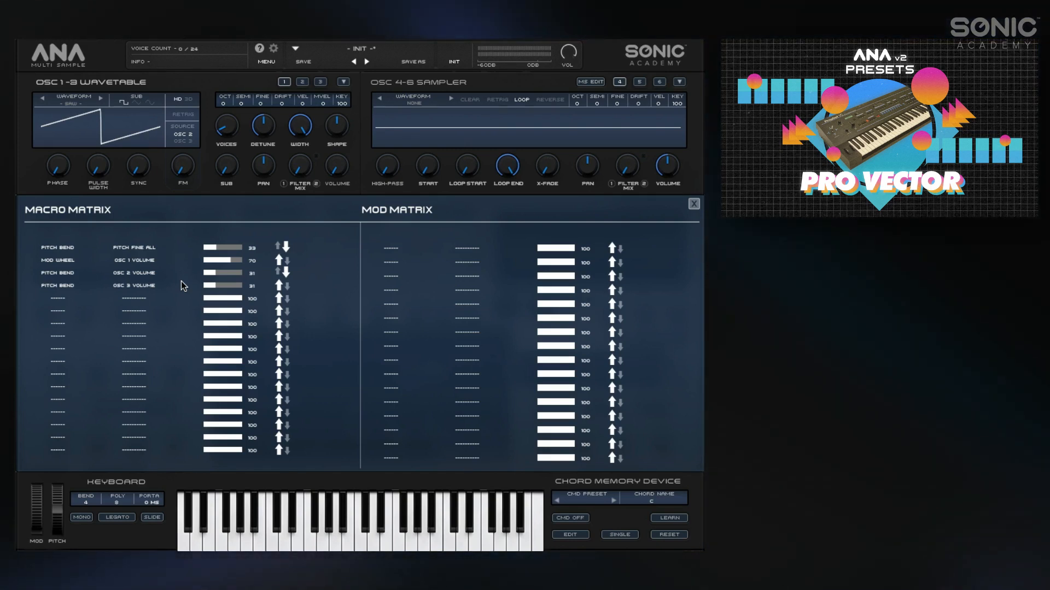
Close the matrix and draw a zigzag of five alternating high and low breakpoints on G-Env 1 in the enlarged envelope editor
click(693, 205)
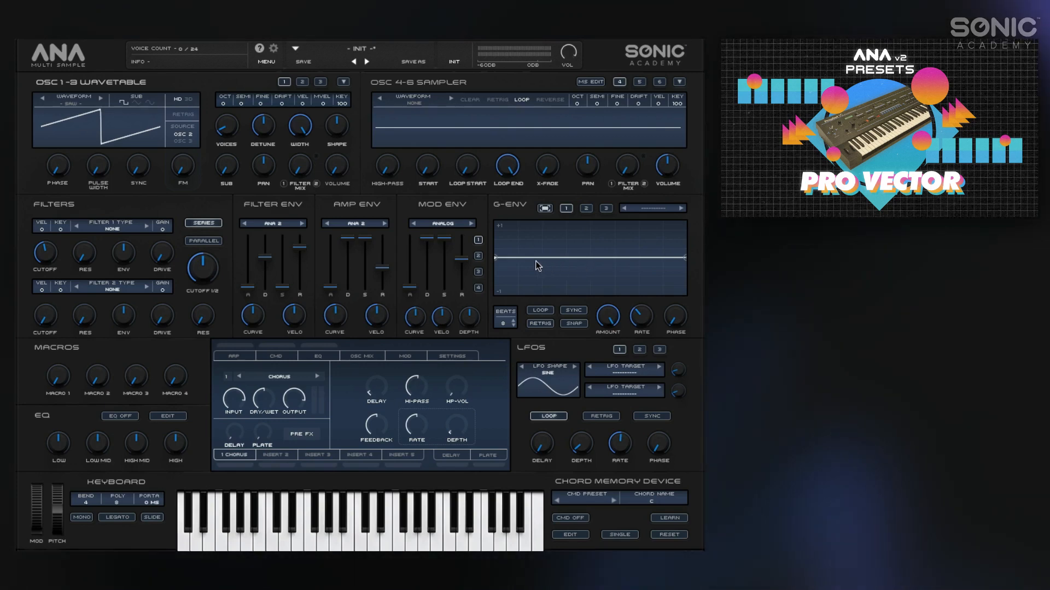
click(544, 208)
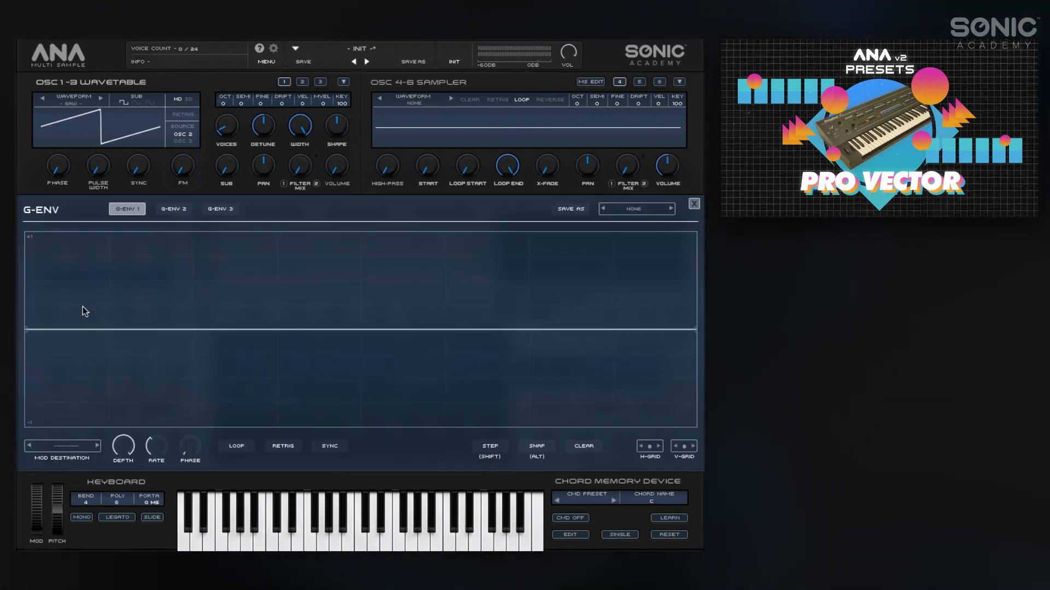
click(113, 243)
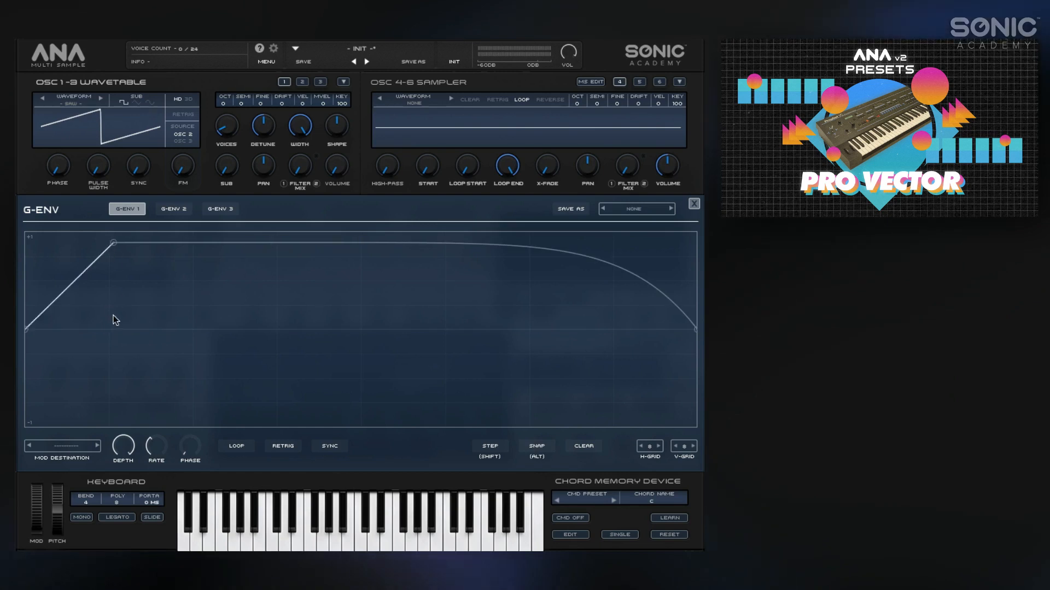
click(200, 380)
click(217, 296)
click(225, 421)
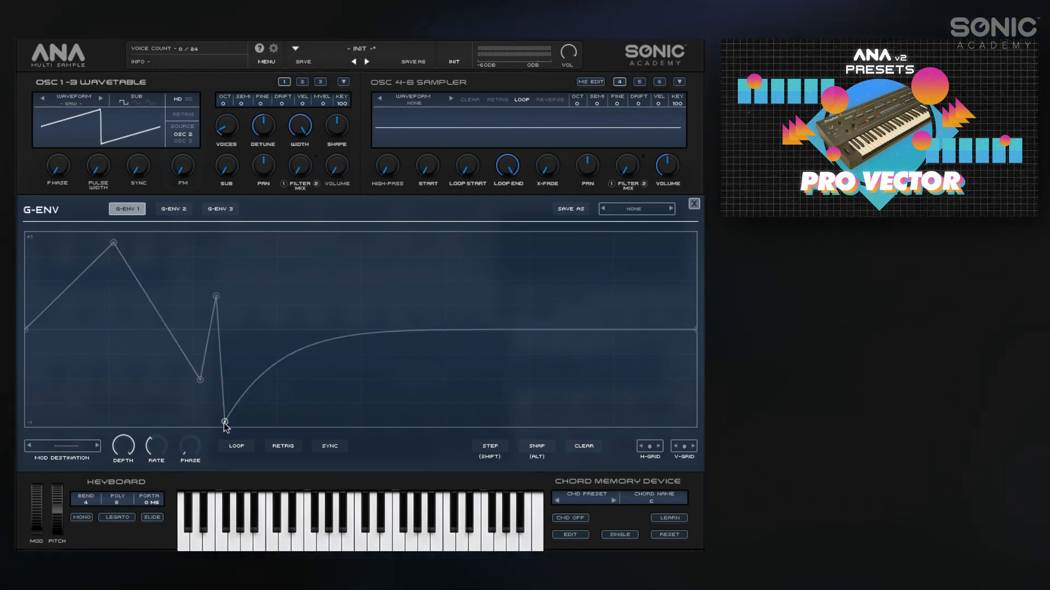
click(439, 275)
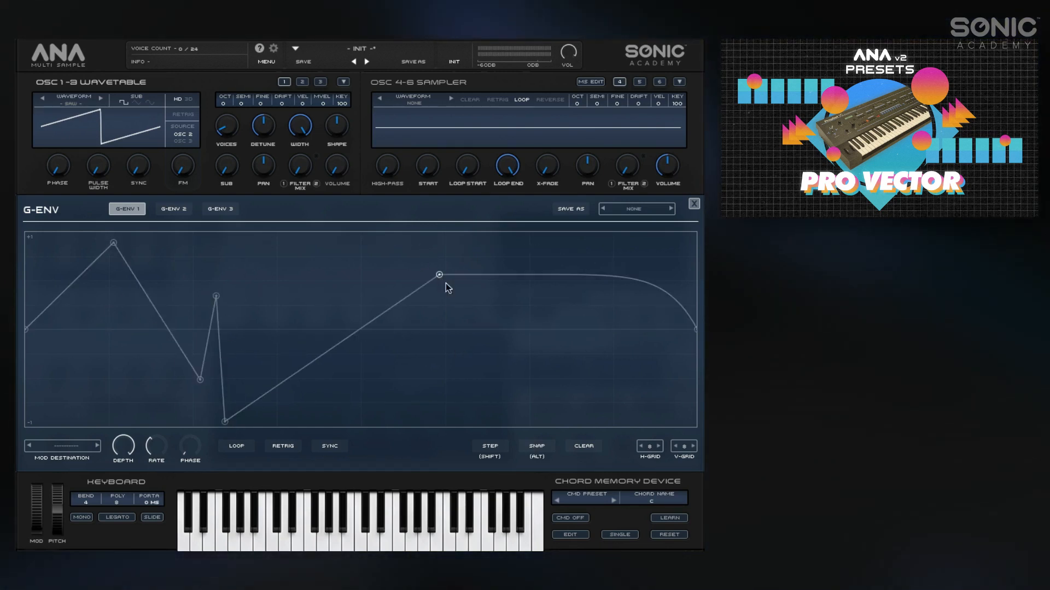
Add three more breakpoints to the G-Env 1 zigzag, raise its end point to the maximum, bend one descending segment into a curve, and close the editor
click(483, 333)
drag(542, 414, 577, 521)
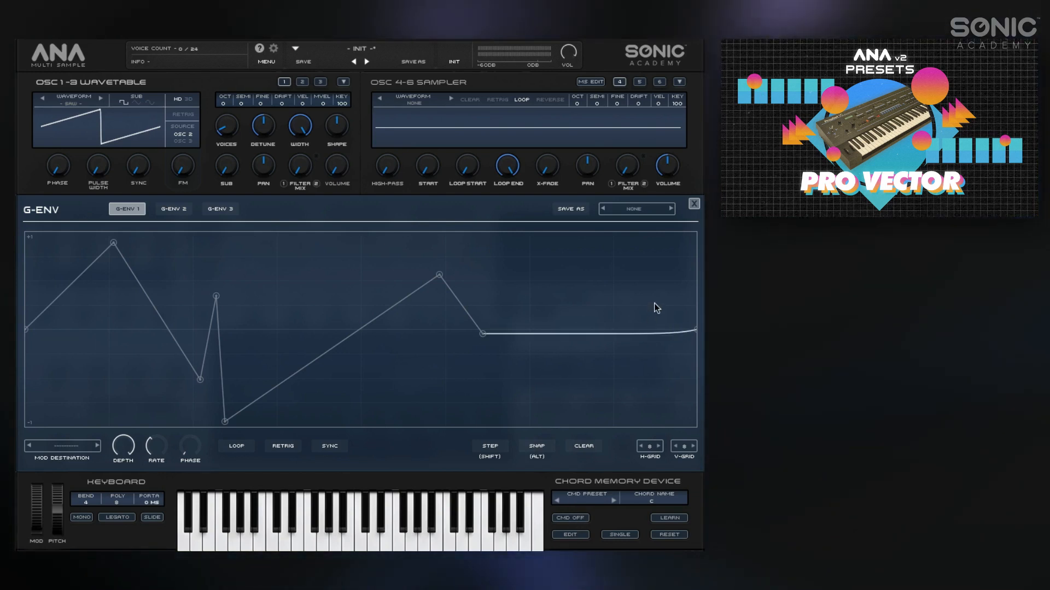
drag(696, 328, 692, 240)
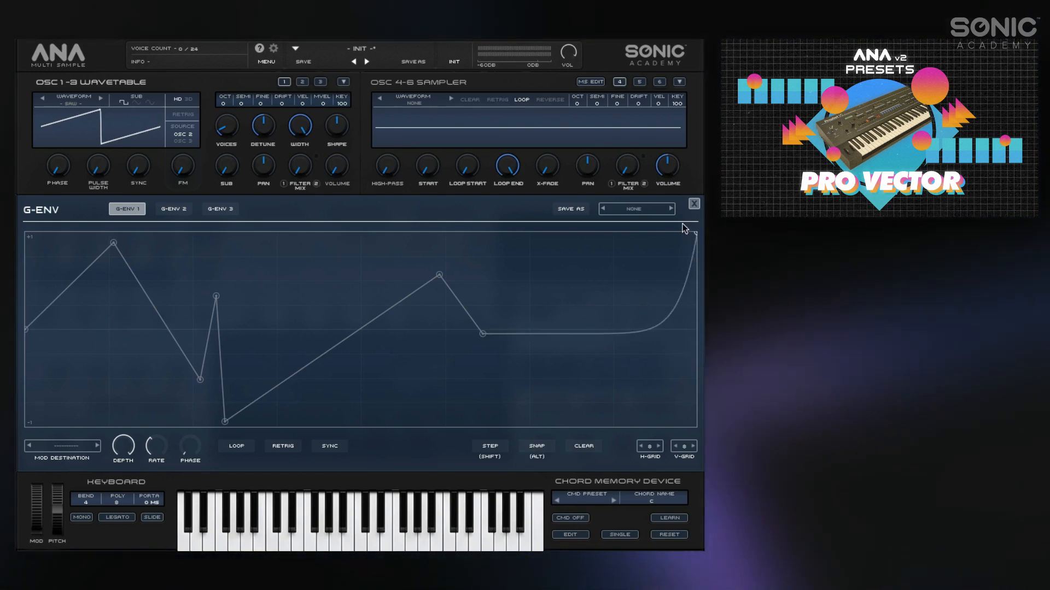
drag(357, 327, 338, 271)
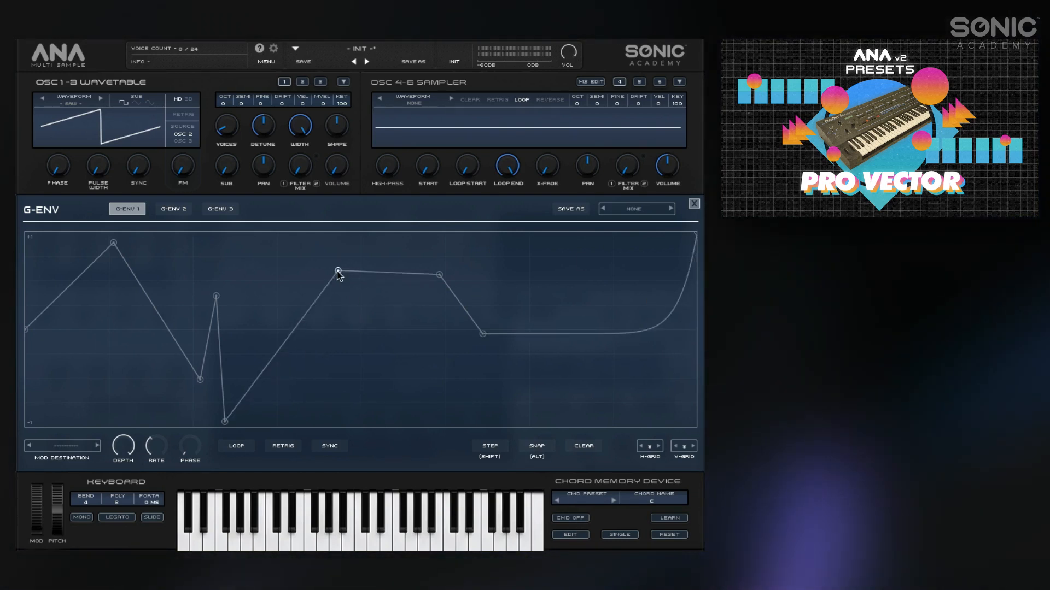
drag(379, 370, 379, 375)
drag(365, 336, 304, 392)
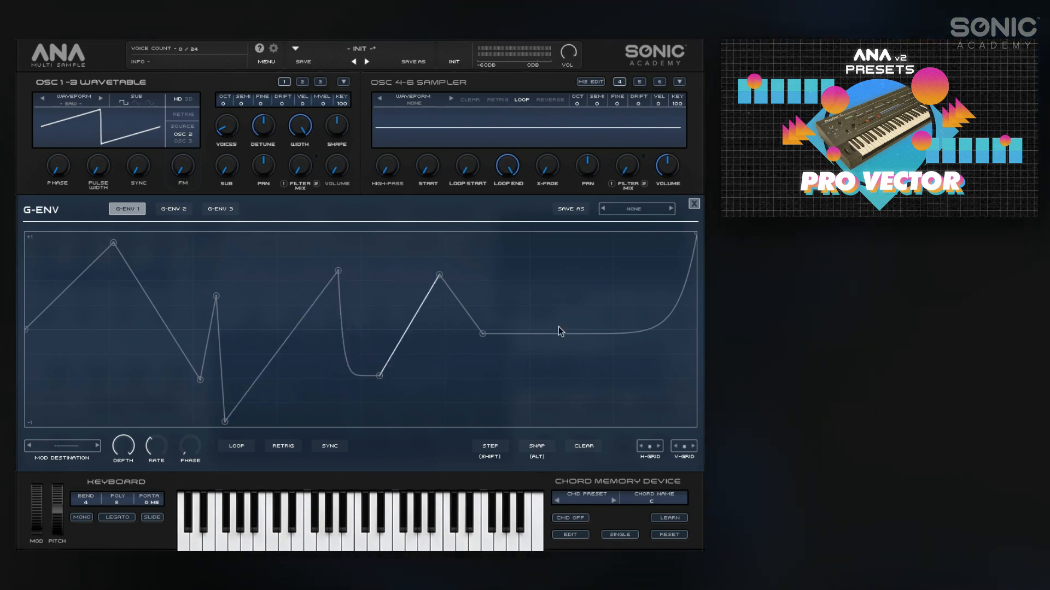
click(694, 205)
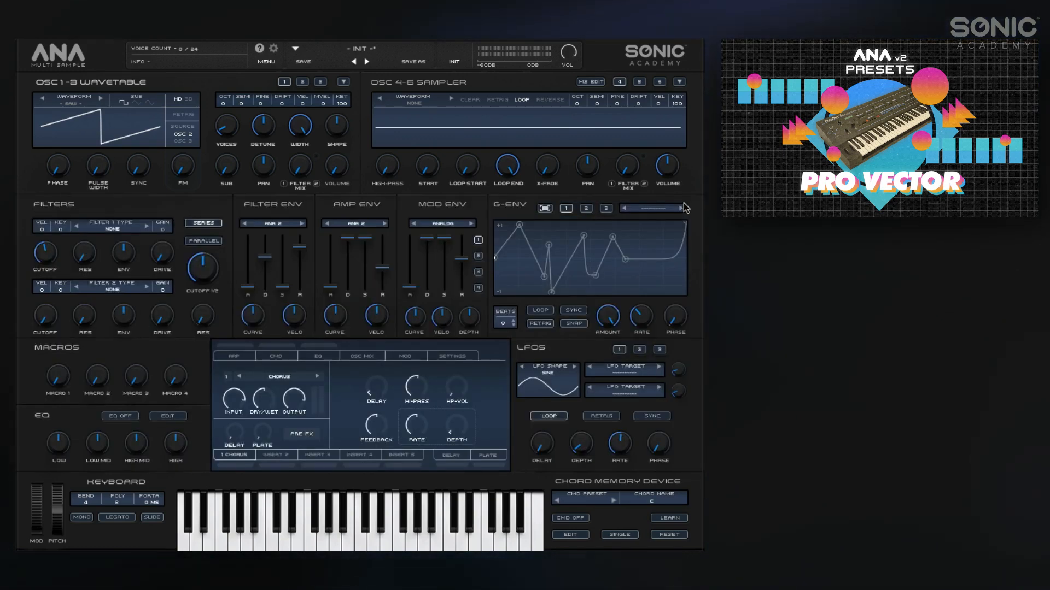
Route G-Env 1 to Osc 2 Volume and set its Mod Matrix amount to 31 in the downward direction
click(656, 210)
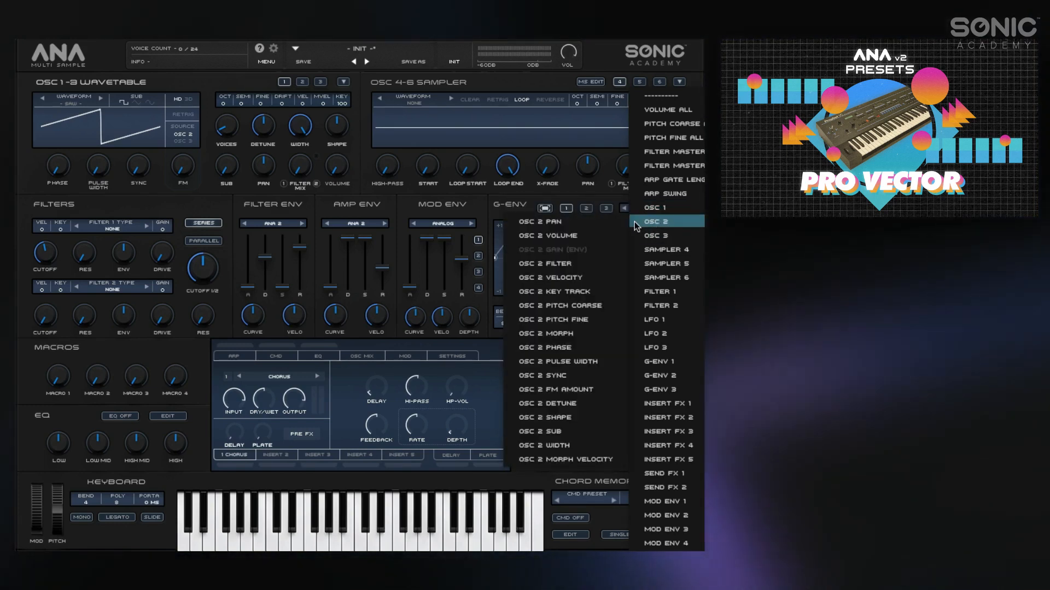
click(550, 236)
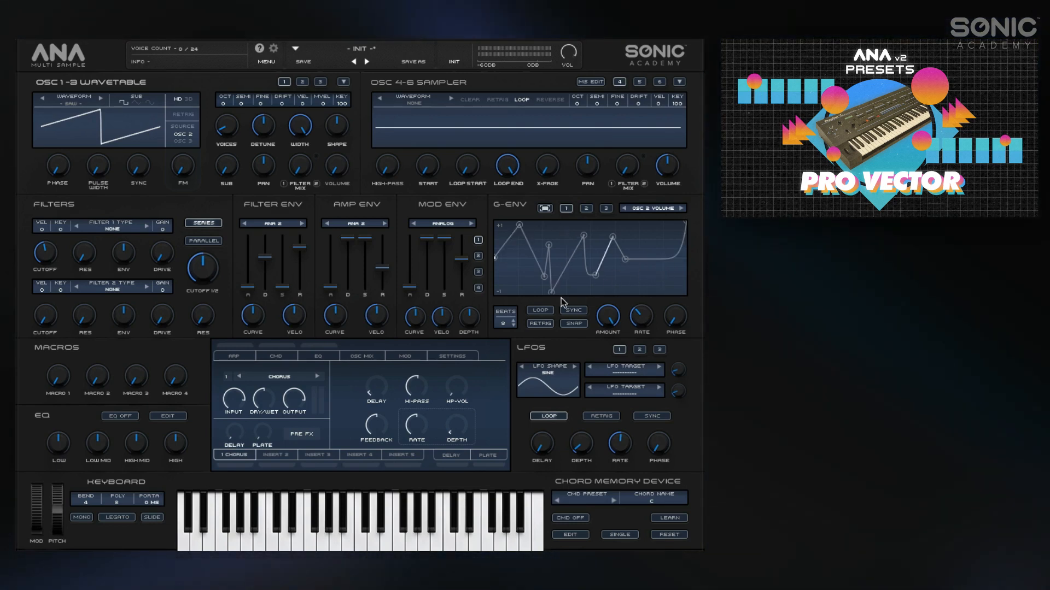
click(411, 358)
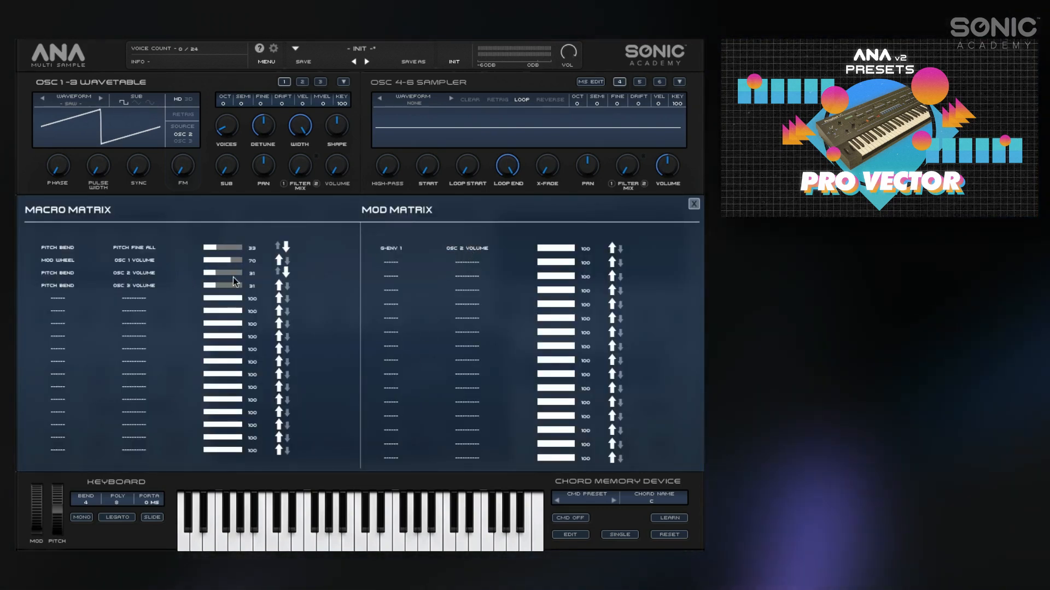
drag(551, 252, 549, 252)
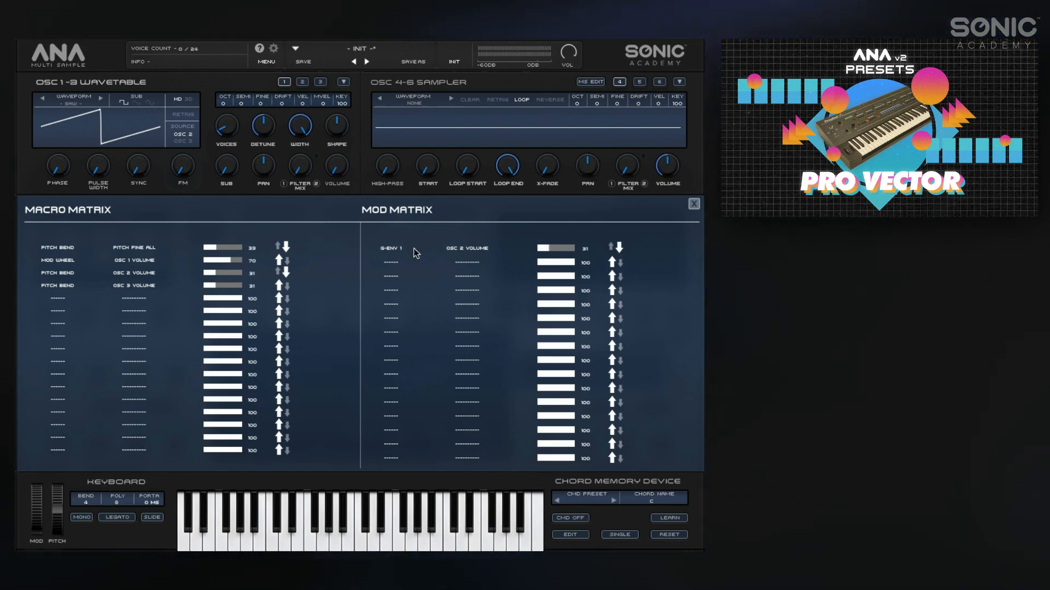
Route G-Env 1 to Osc 3 Volume with an amount of 31 in the second Mod Matrix row and close the matrix
click(387, 261)
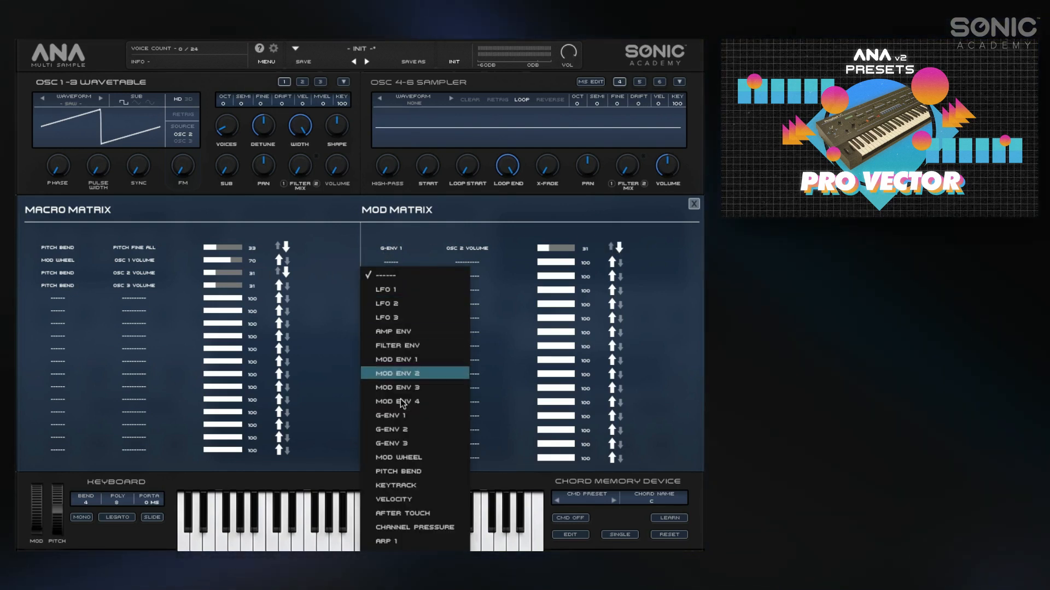
click(403, 417)
click(467, 261)
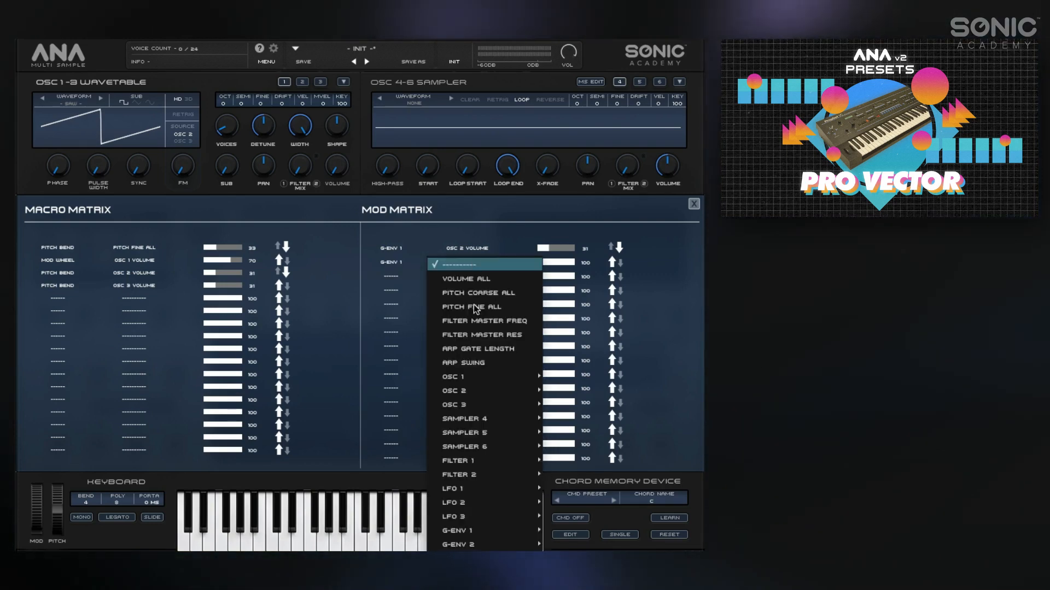
mouse_move(469, 405)
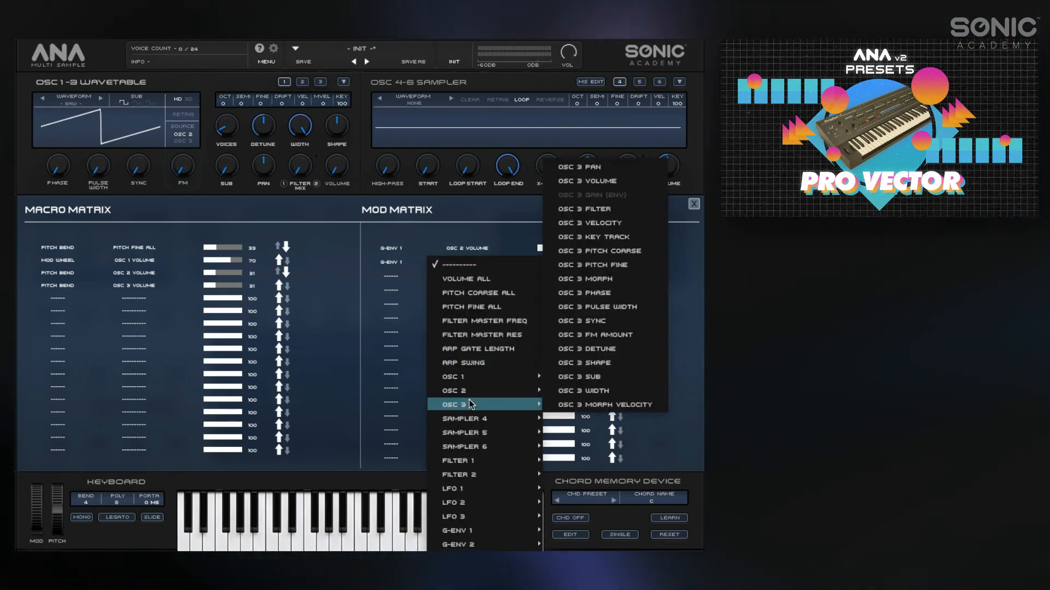
click(600, 181)
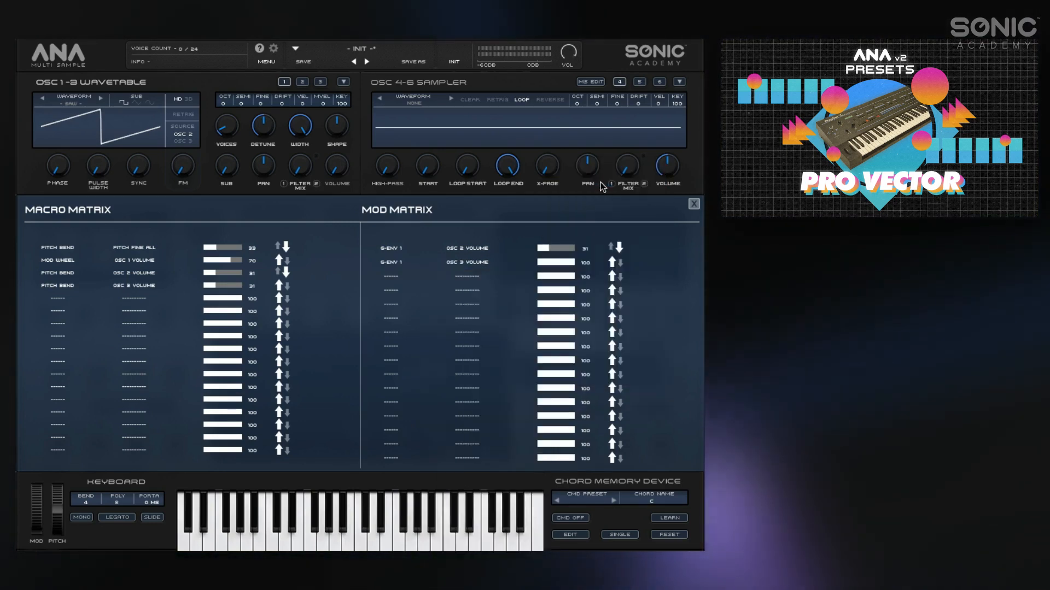
click(550, 264)
drag(549, 261, 549, 261)
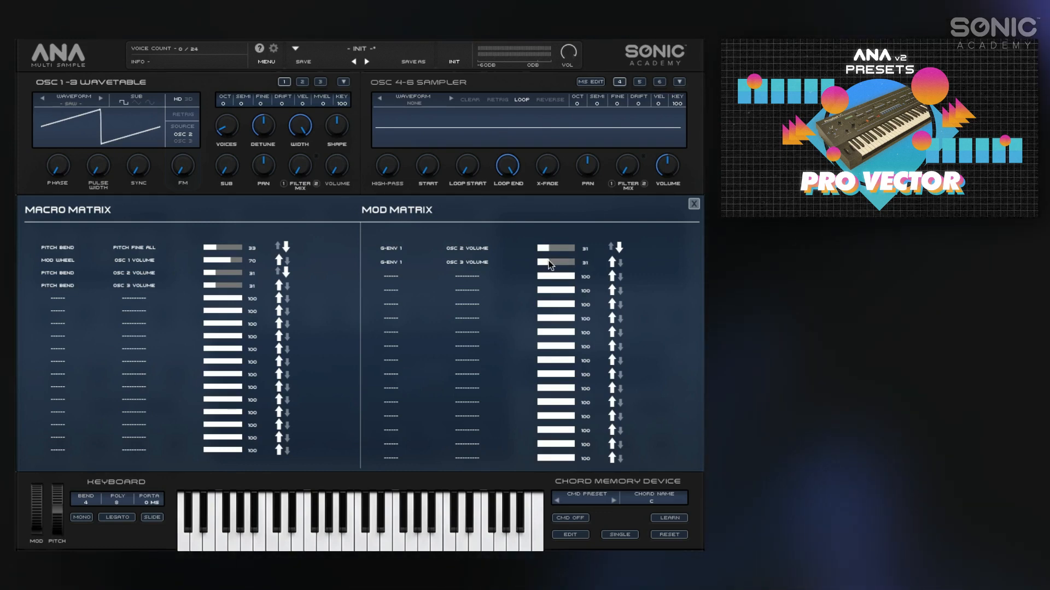
click(694, 204)
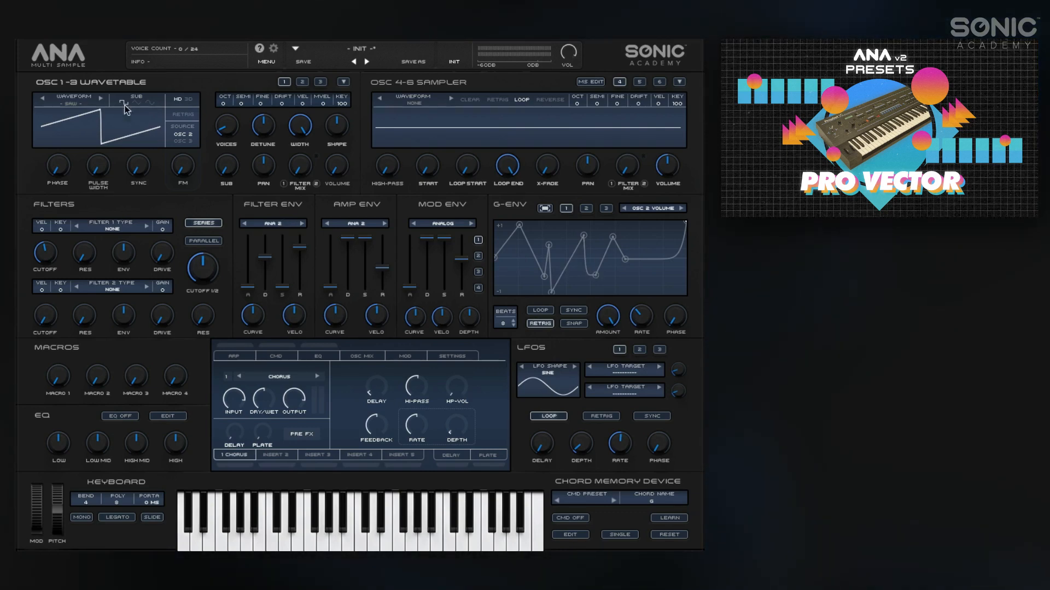
Set oscillator 2's waveform to ProVs 1-8 from the 3D ProVS folder of the DLC content
click(306, 82)
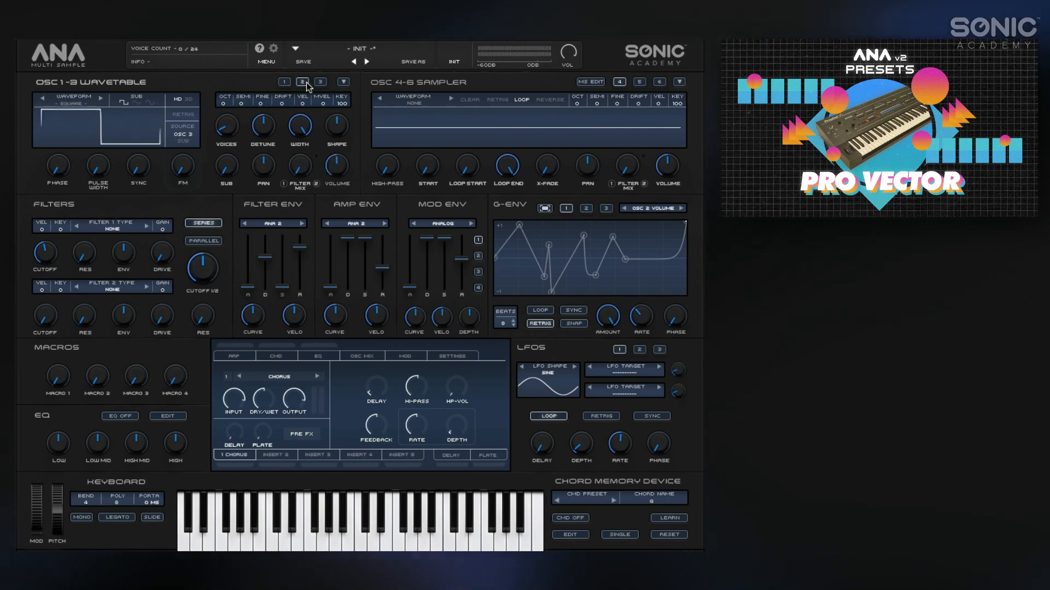
click(116, 108)
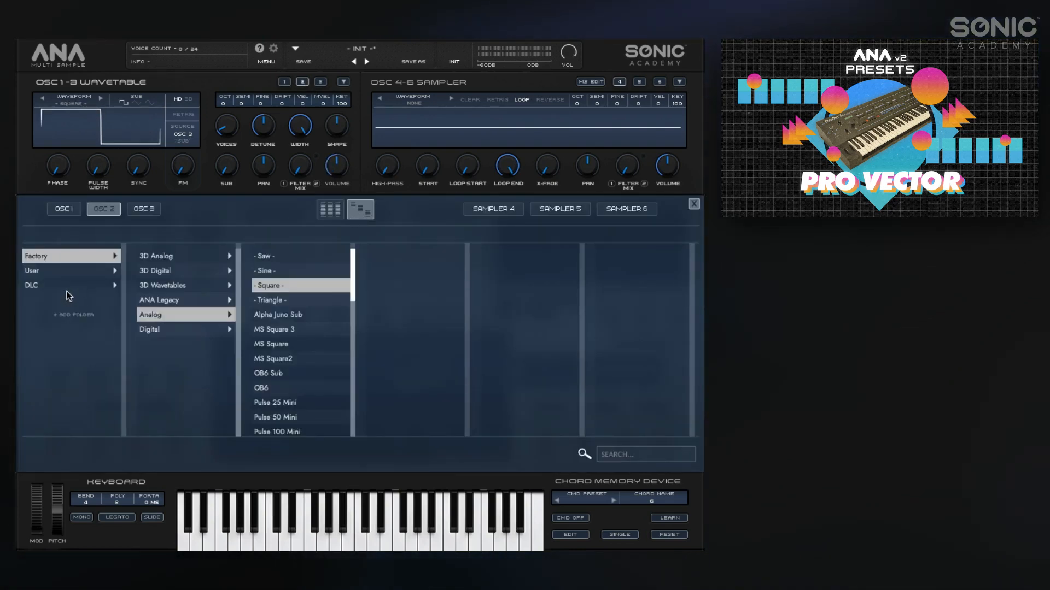
click(90, 284)
click(163, 259)
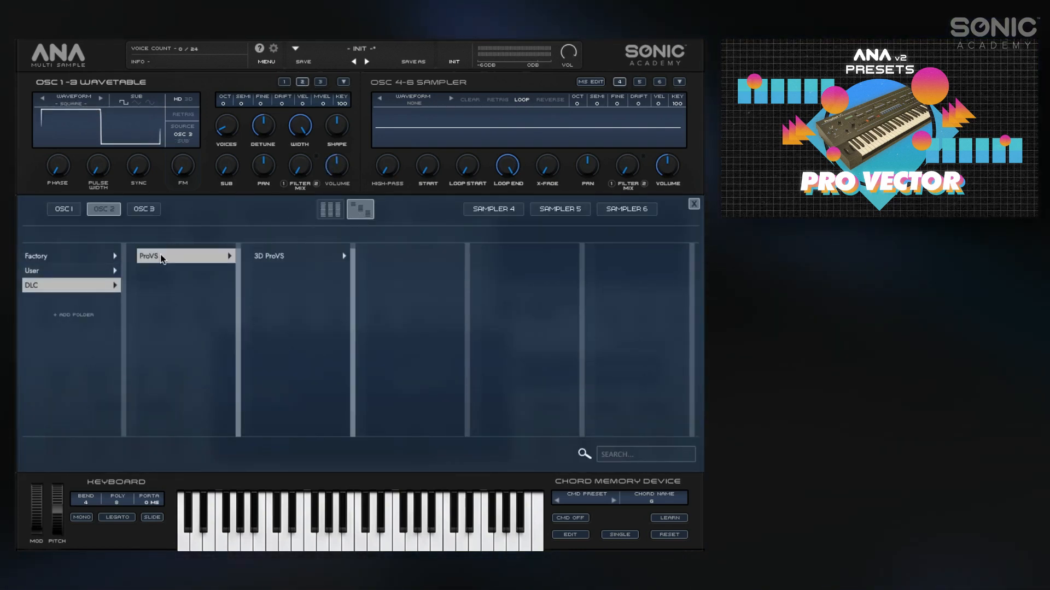
click(277, 256)
click(394, 257)
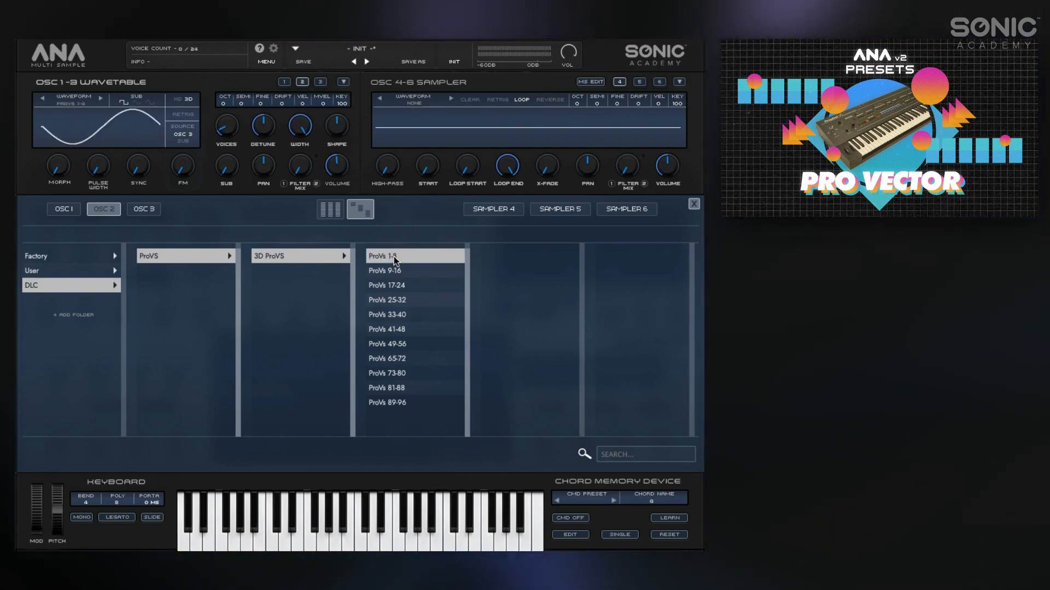
Set oscillator 3's waveform to ProVs 33-40 from the DLC 3D ProVS folder and close the waveform browser
click(320, 83)
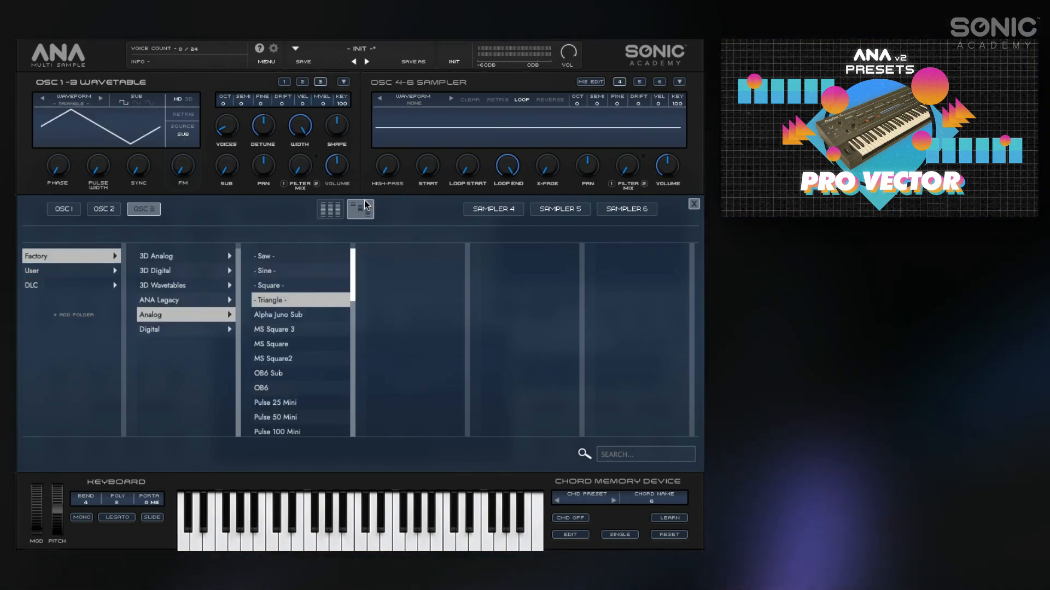
click(59, 288)
click(182, 262)
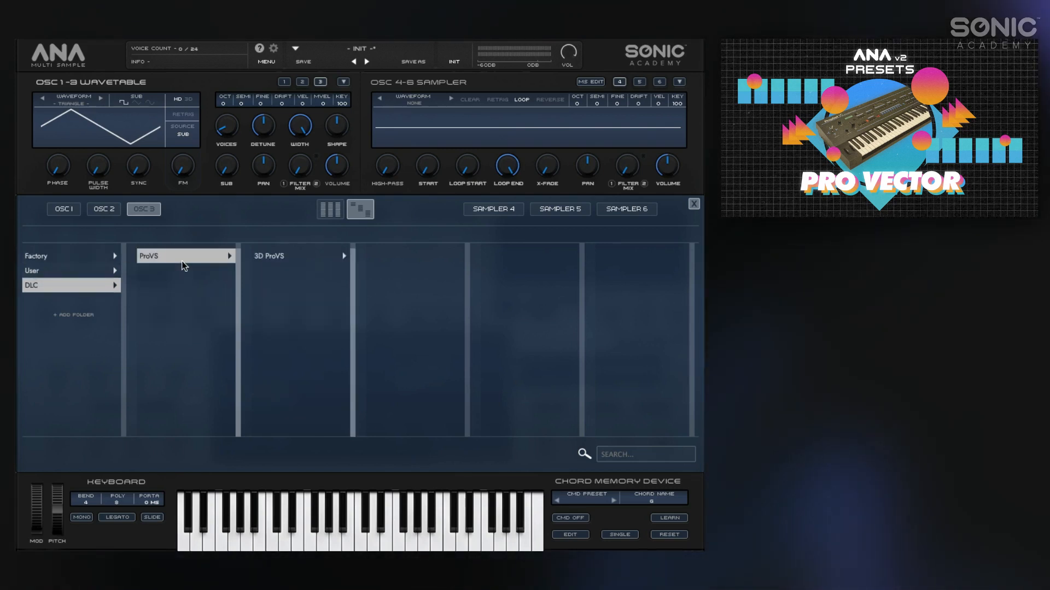
click(284, 259)
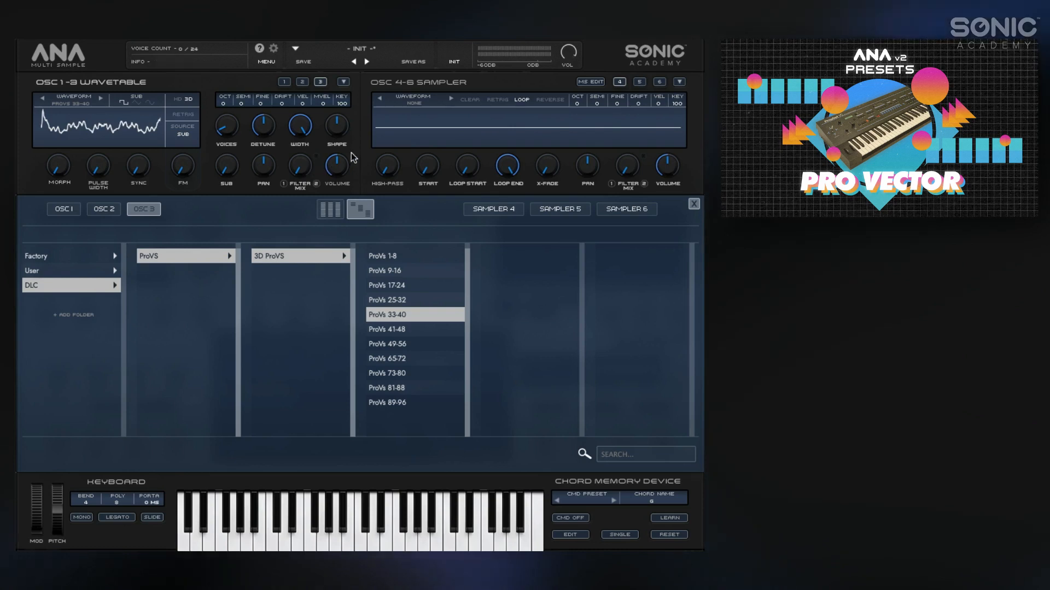
click(693, 203)
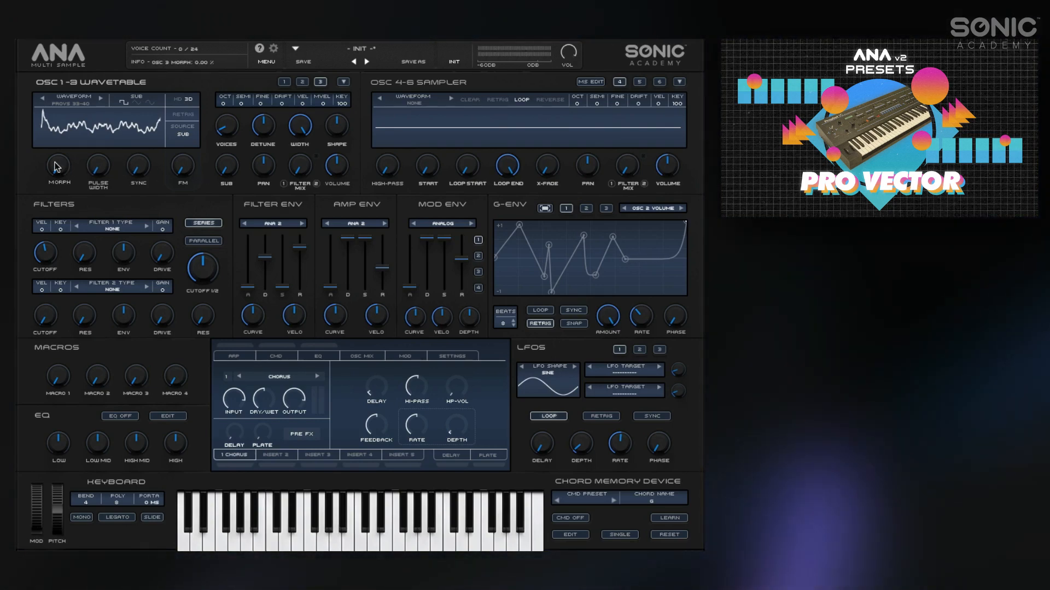
Raise oscillator 3's Morph and sweep it while a note plays to audition the wavetable
mouse_move(56, 163)
drag(55, 138, 55, 102)
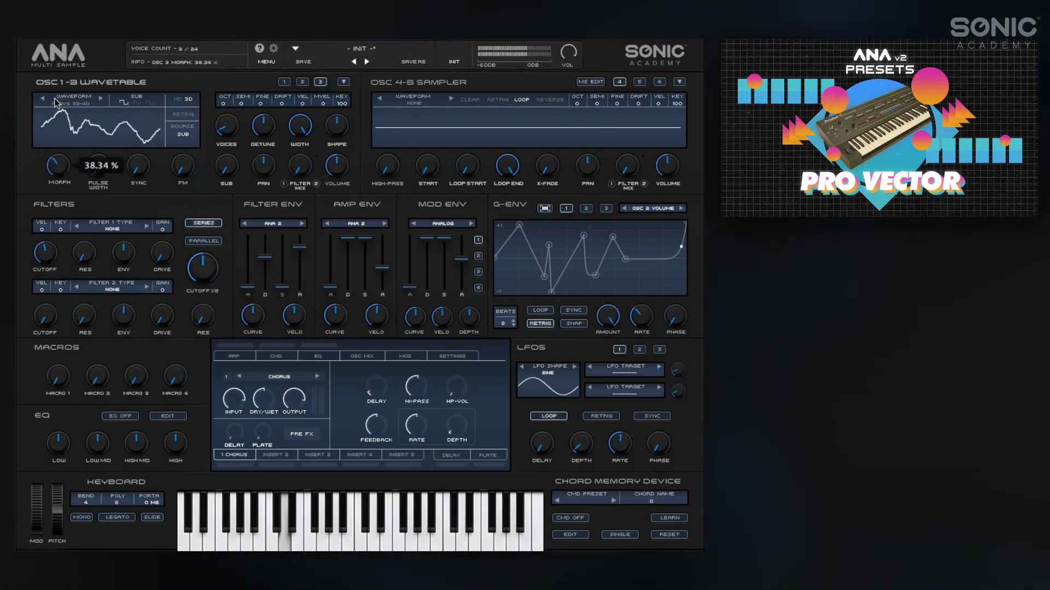
drag(55, 56, 47, 105)
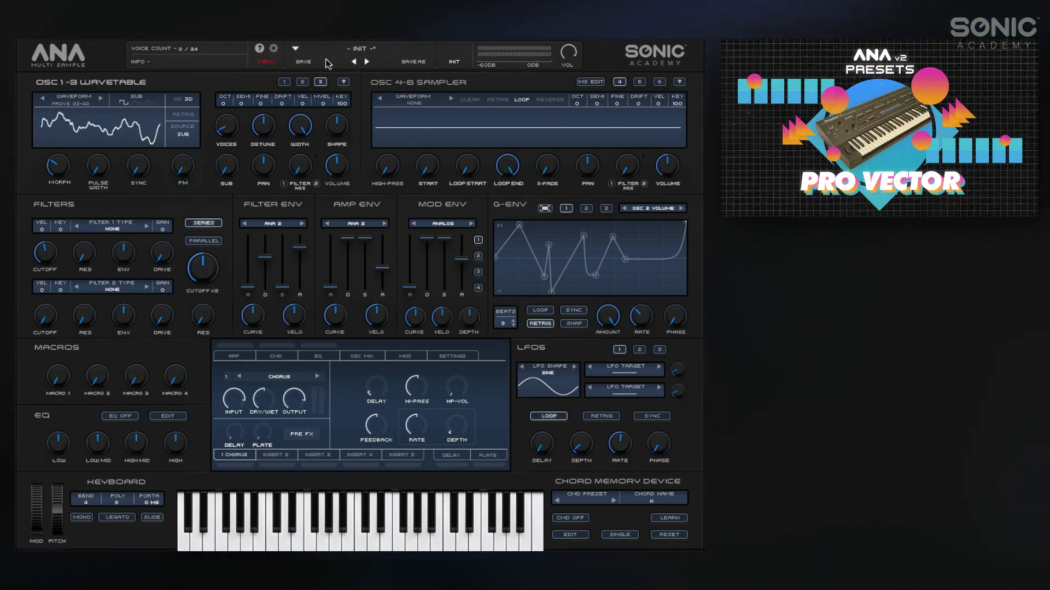
Reset the patch to its initial state and route Pitch Bend to Pitch Fine All with an amount of 33 in the Macro Matrix
click(454, 63)
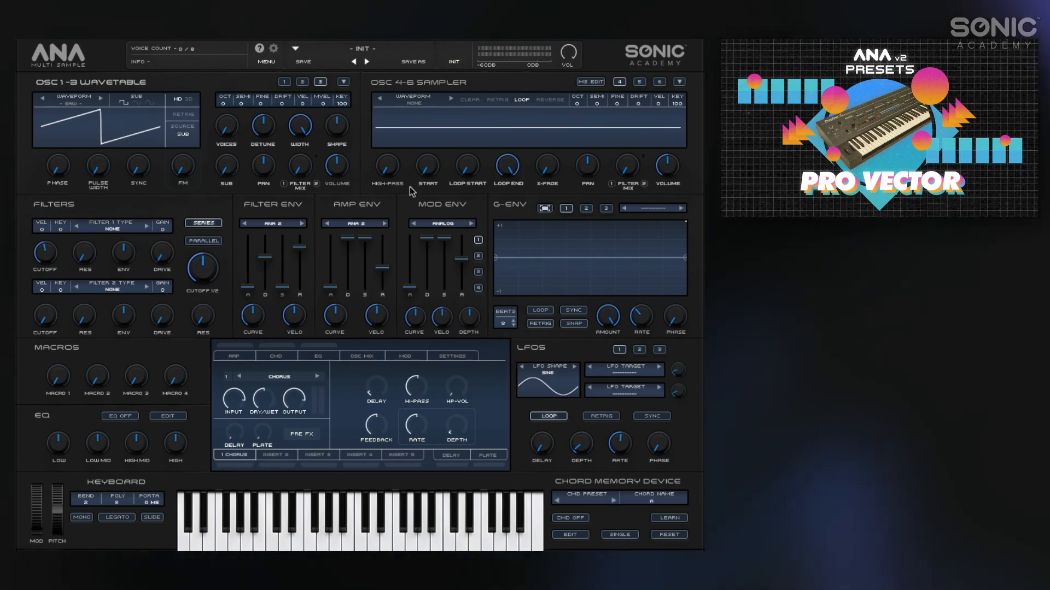
click(402, 356)
click(39, 263)
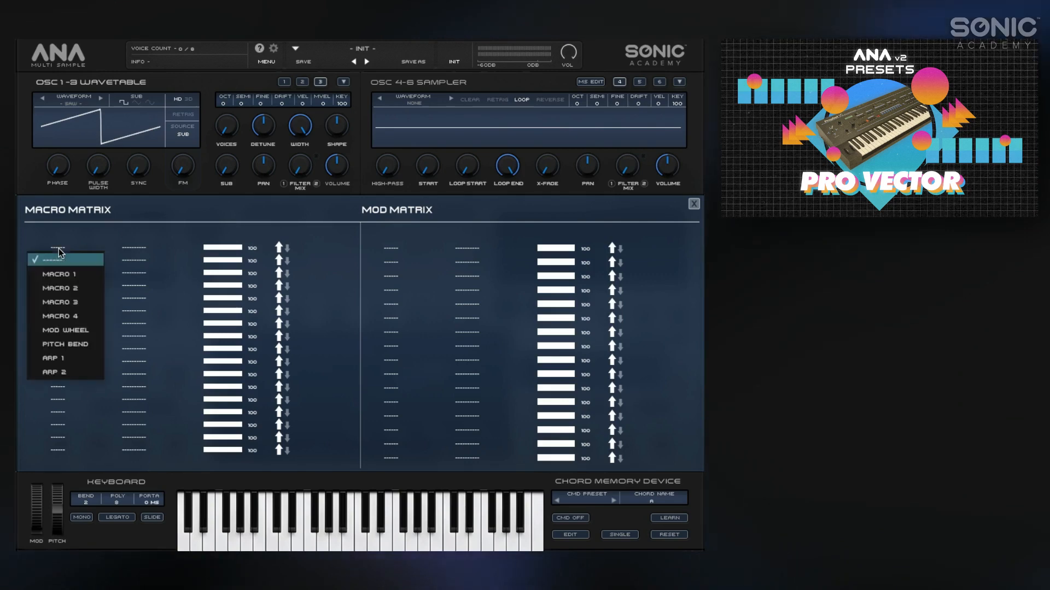
click(69, 348)
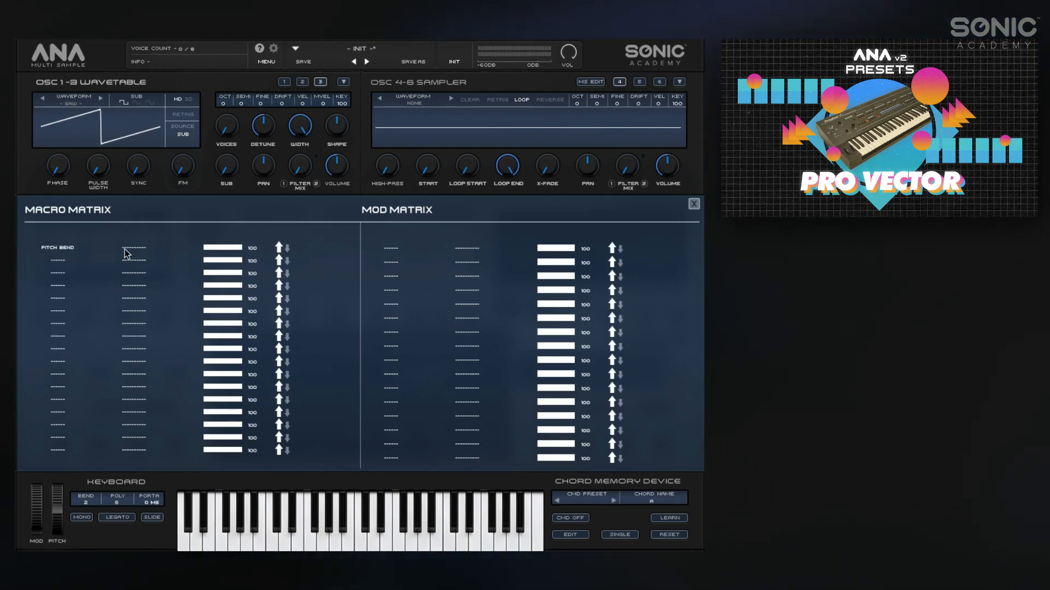
click(126, 252)
click(153, 296)
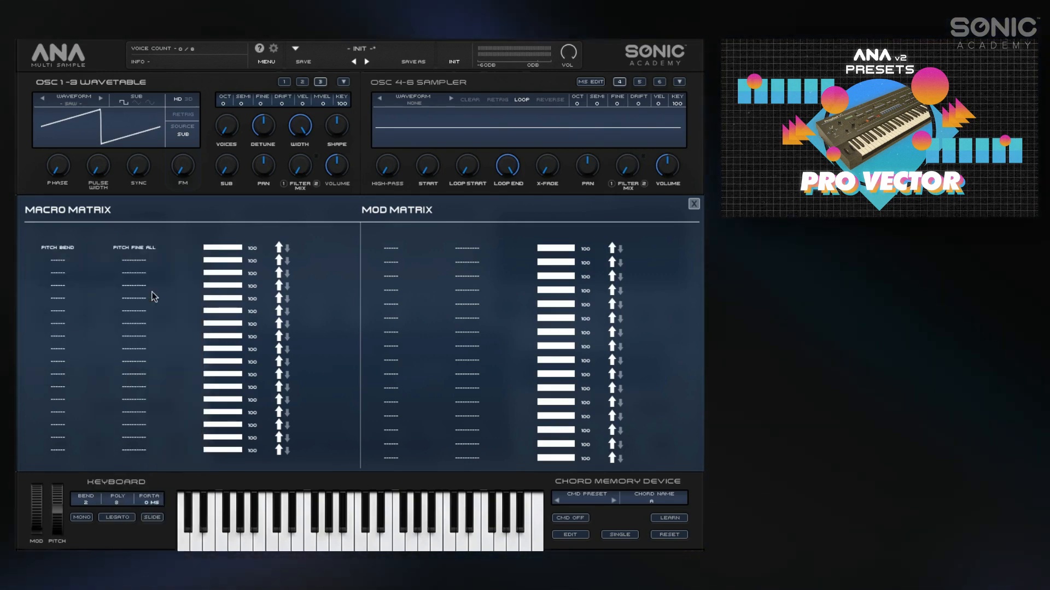
click(217, 248)
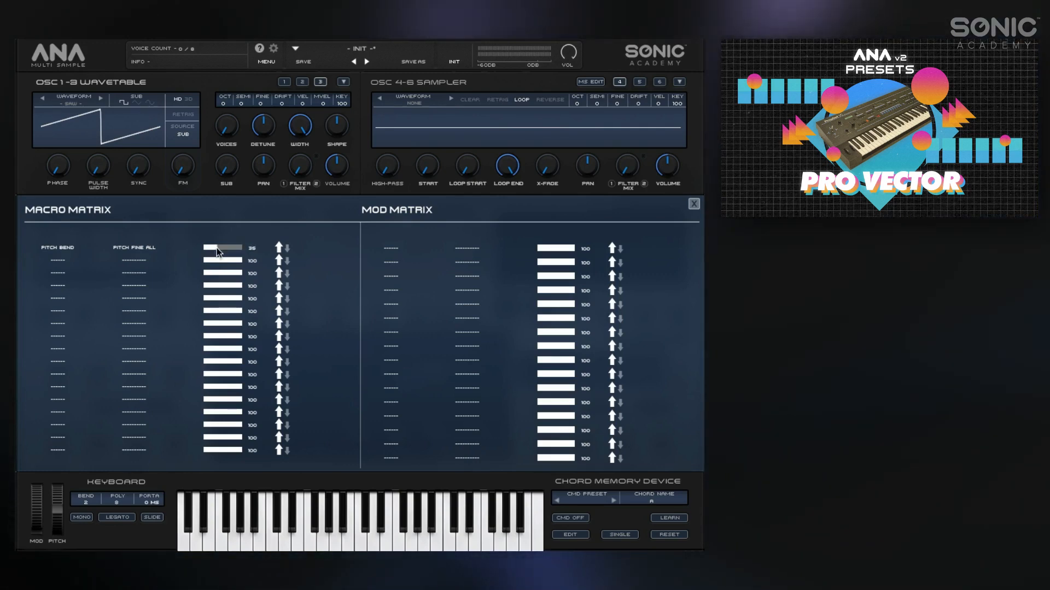
drag(217, 249, 215, 248)
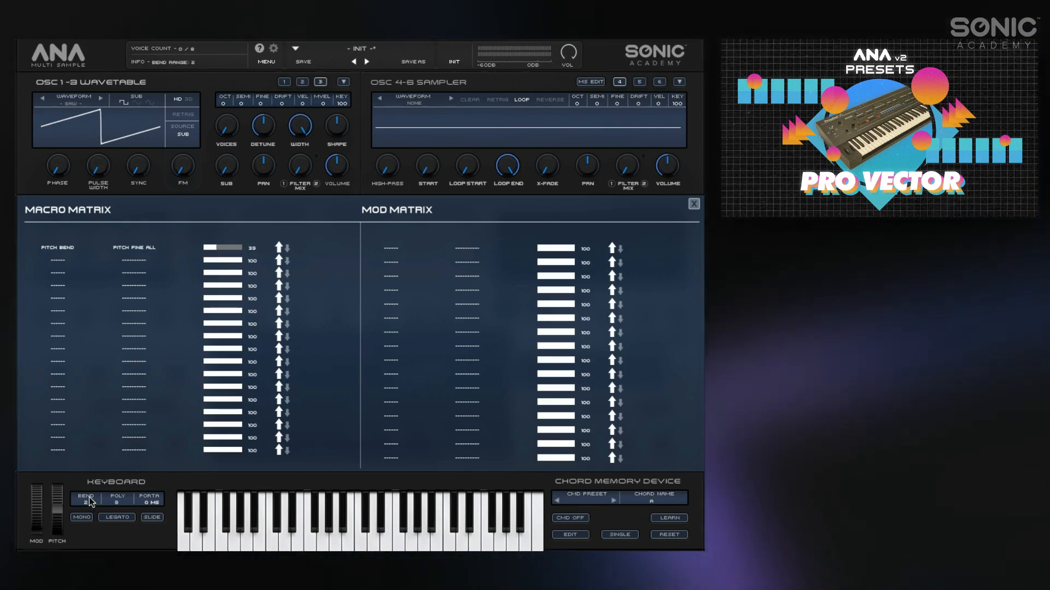
Set the bend range to 4, switch the Pitch Fine All routing to the downward direction, and close the matrix
drag(97, 504, 91, 494)
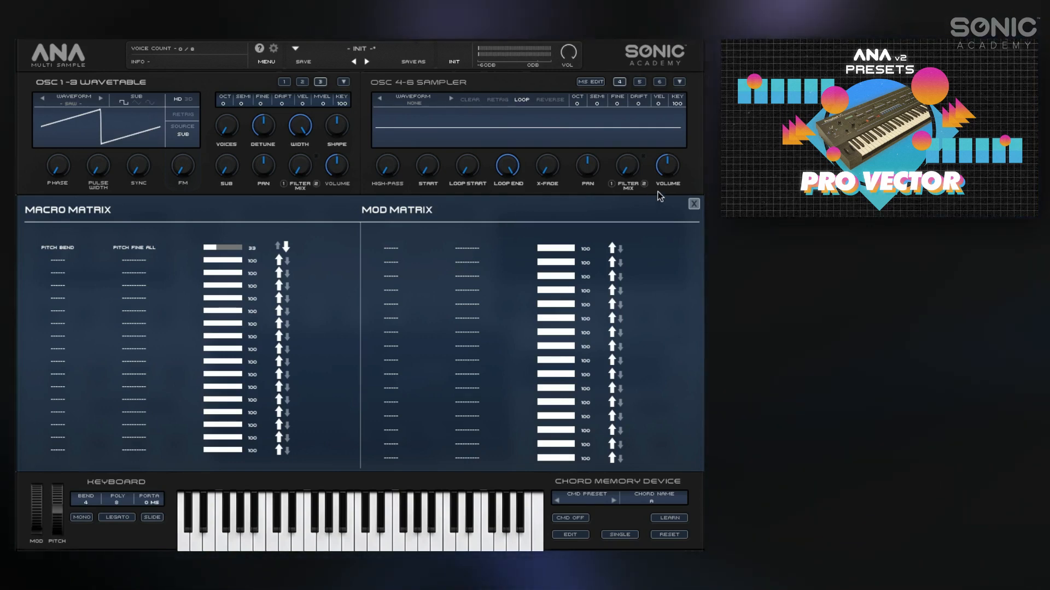
click(694, 204)
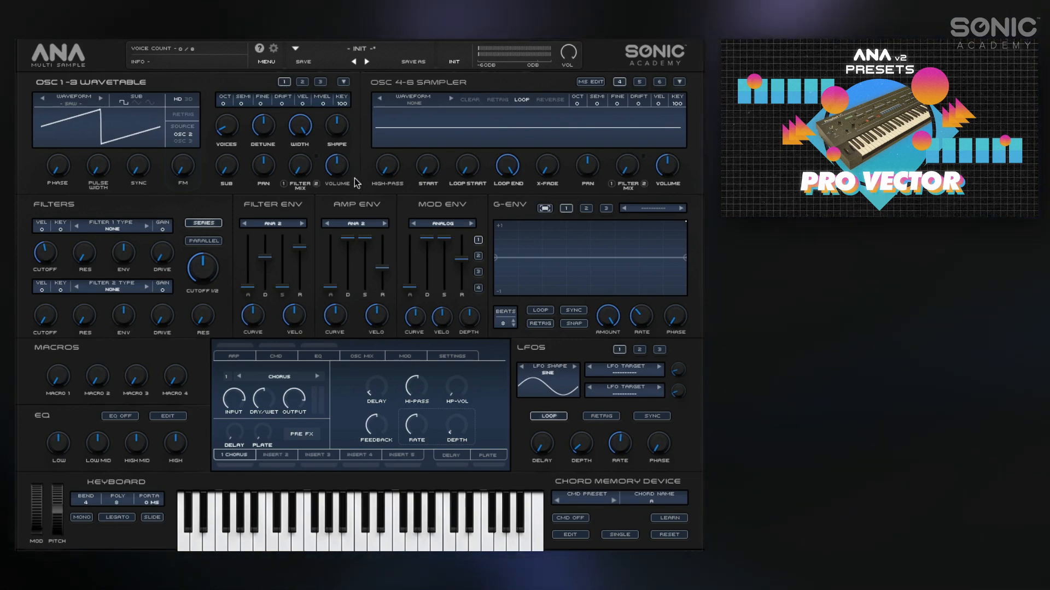
Raise the volume of oscillators 1 and 2 slightly and set oscillator 2 to 1 voice
mouse_move(337, 170)
drag(338, 169, 337, 159)
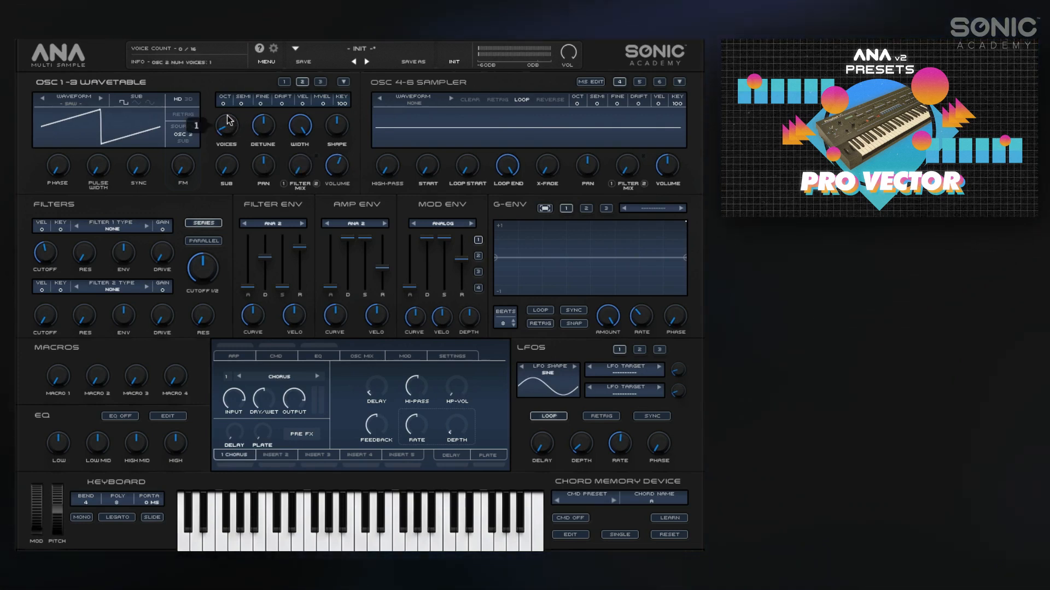
Load the ProVs 1-8 wavetable from the DLC 3D ProVS folder into oscillator 1
click(285, 82)
click(75, 106)
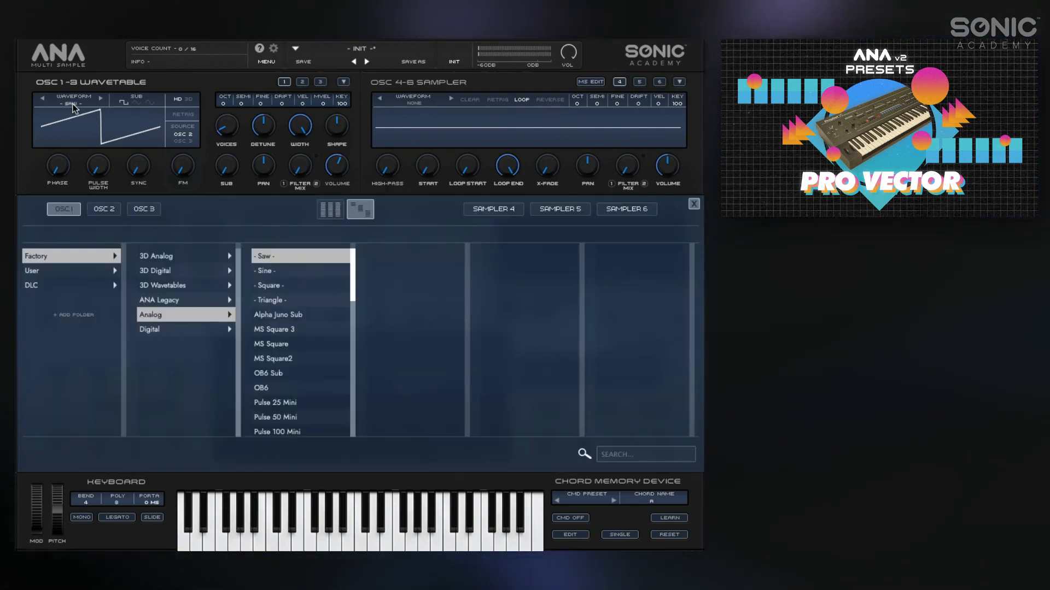
click(33, 285)
click(172, 257)
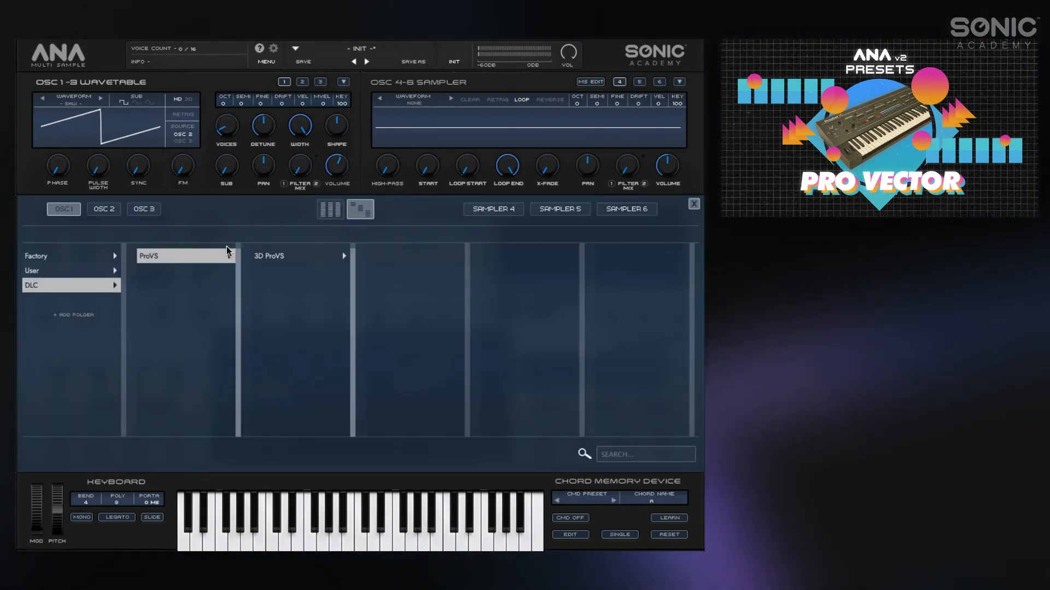
click(268, 257)
click(414, 257)
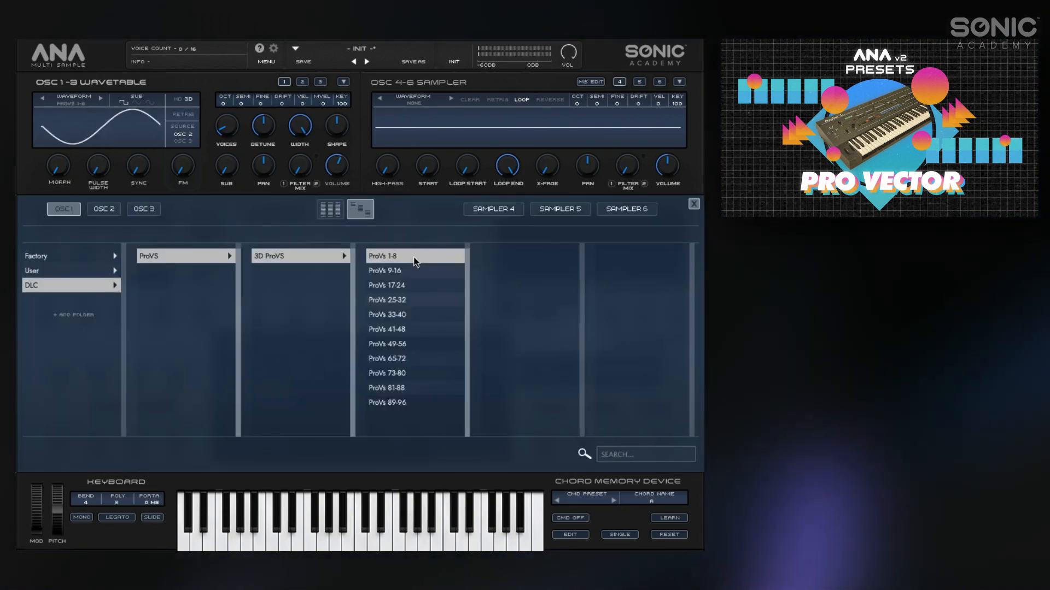
Load the ProVs 9-16 wavetable from the DLC 3D ProVS folder into oscillator 2 and close the browser
click(301, 82)
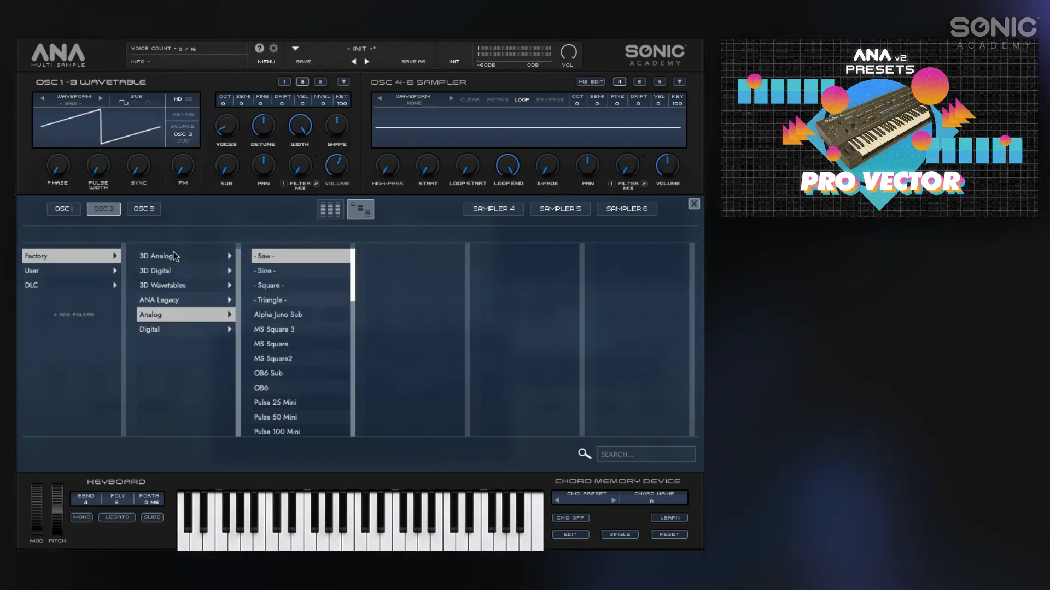
click(33, 285)
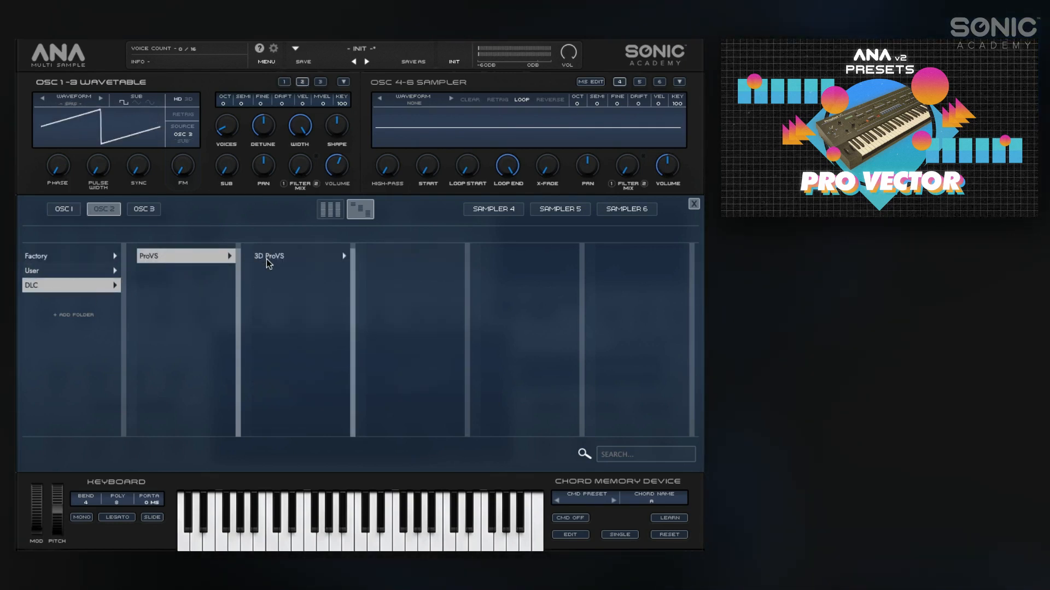
click(267, 259)
click(389, 271)
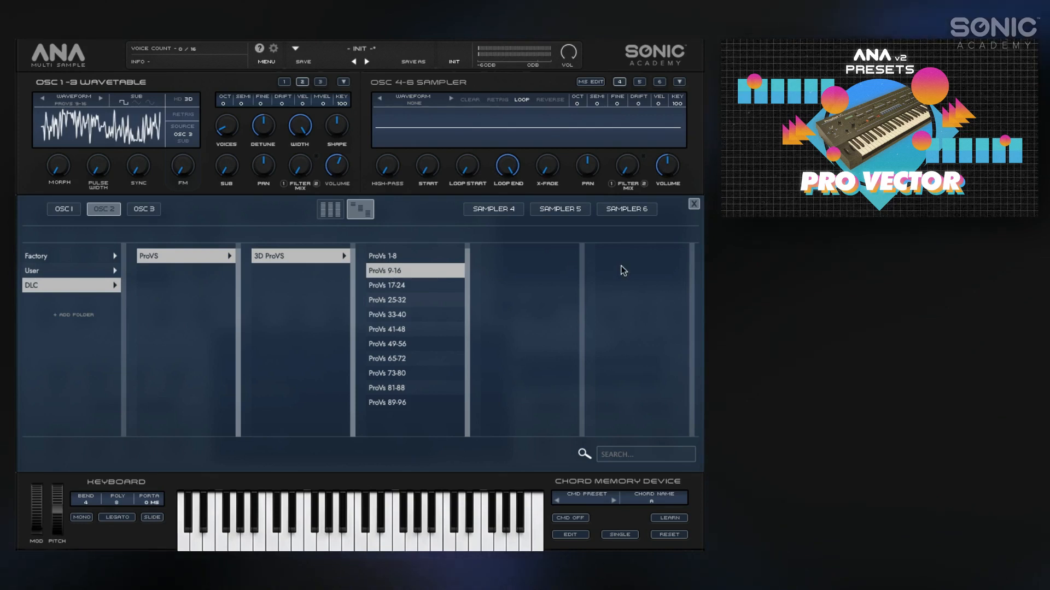
click(692, 204)
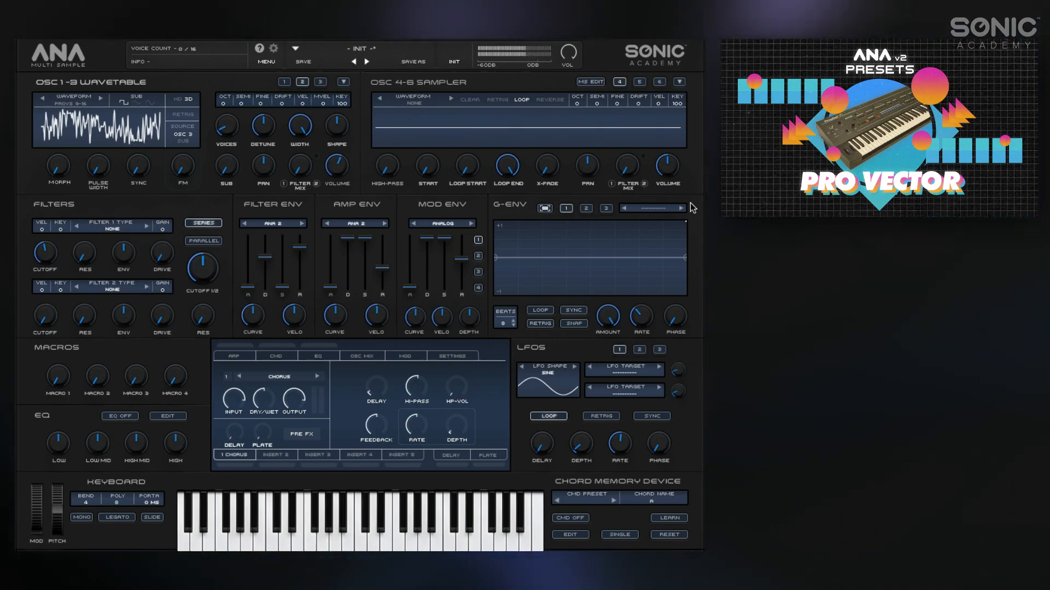
Route Mod Wheel to Osc 1 Morph in the second row of the Macro Matrix
click(405, 356)
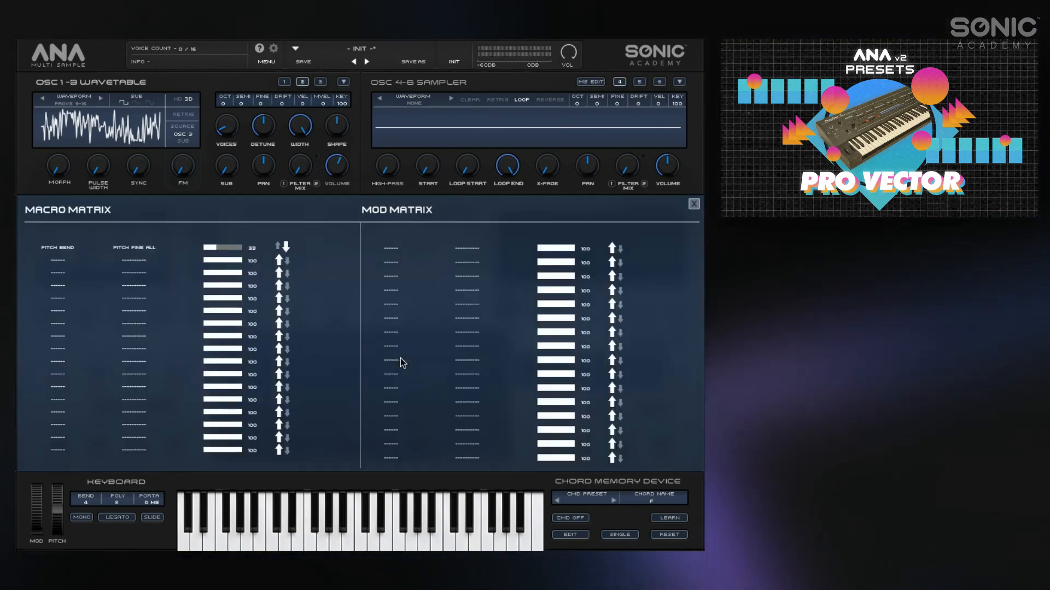
click(52, 260)
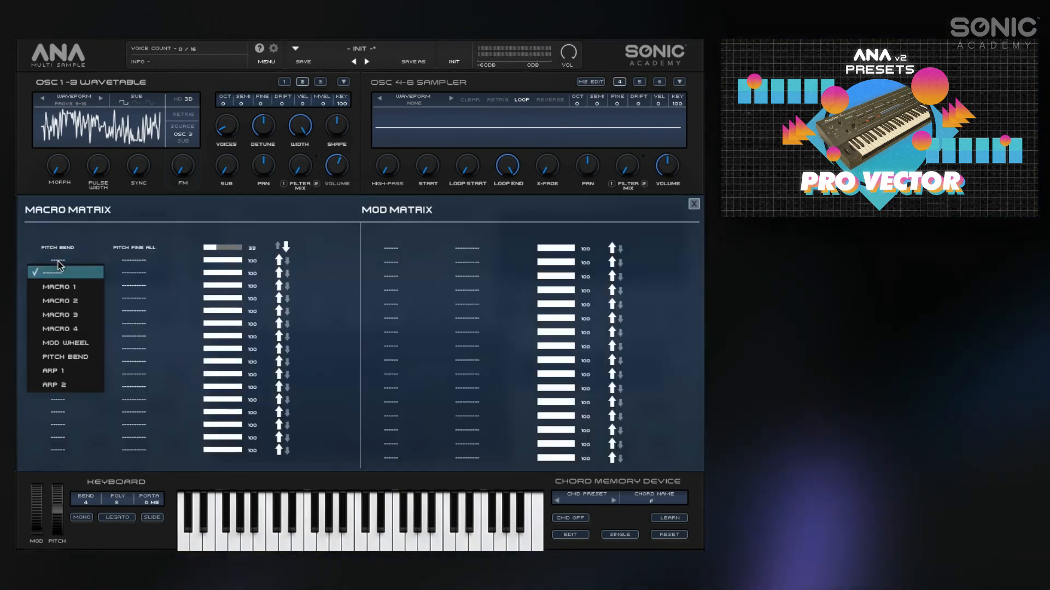
click(53, 344)
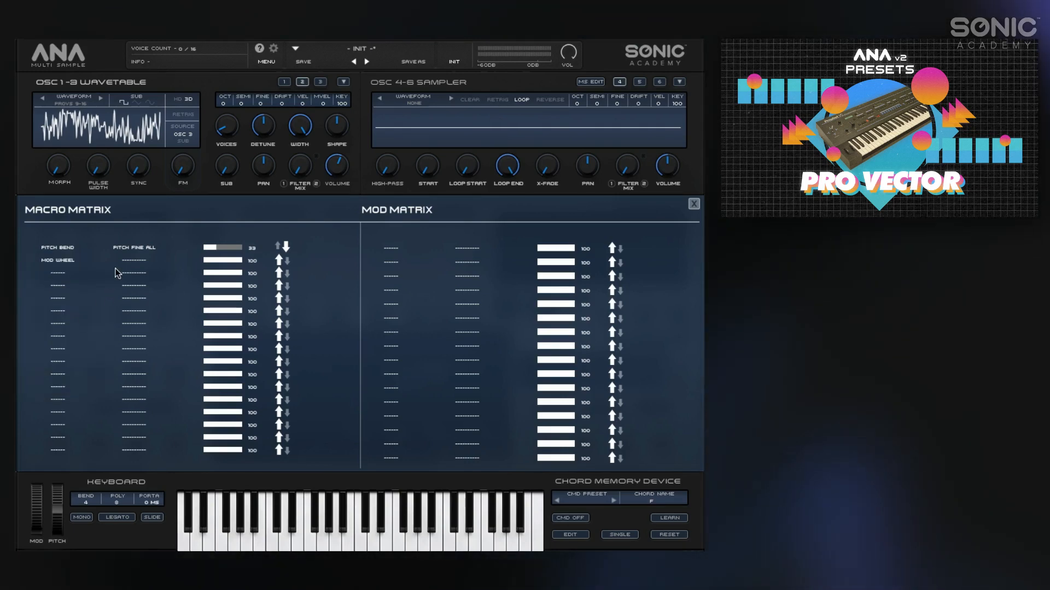
click(122, 260)
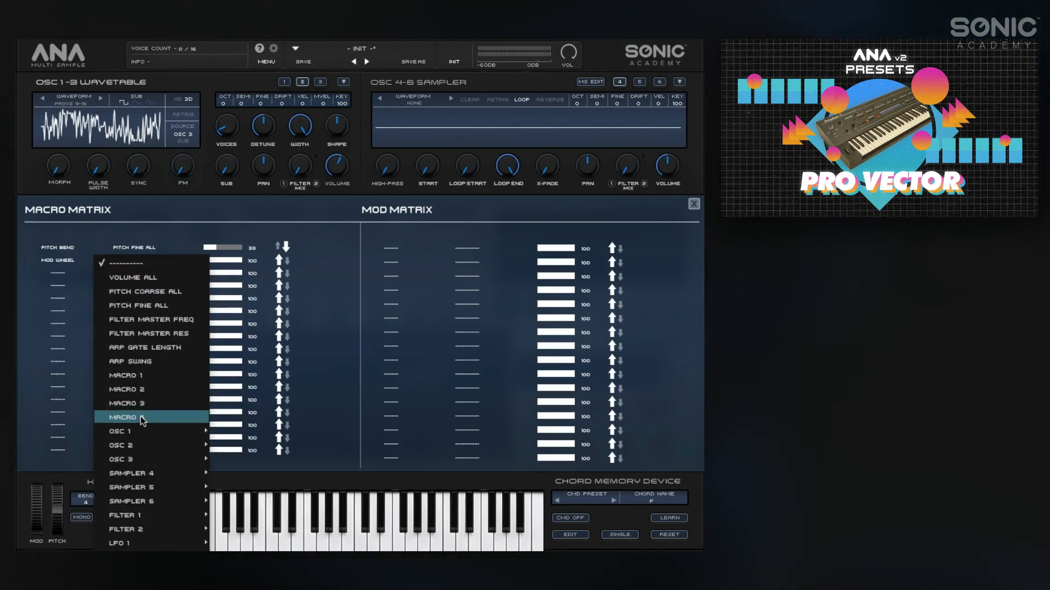
mouse_move(140, 430)
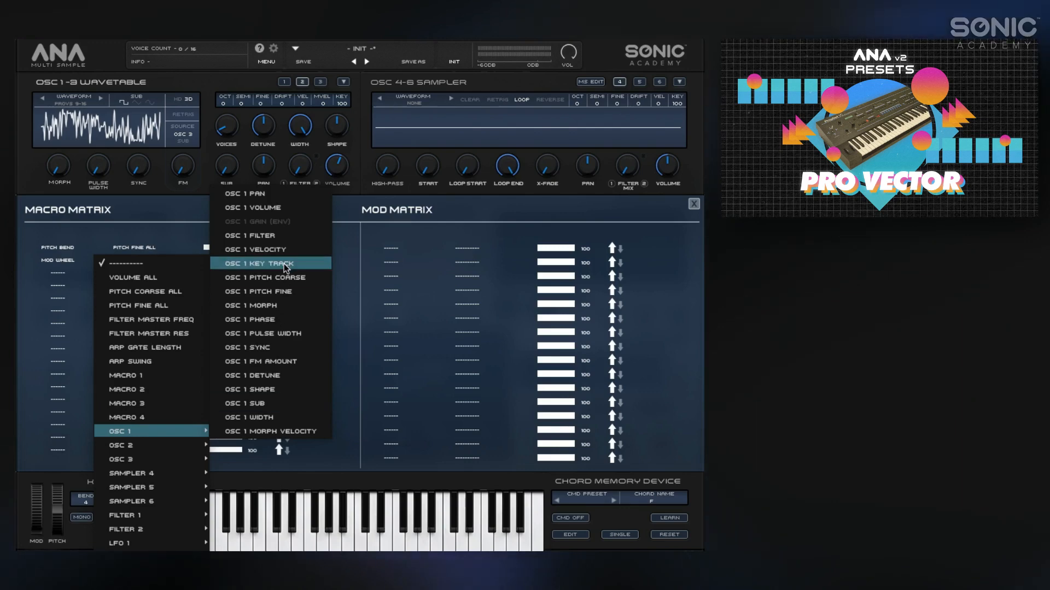
click(279, 305)
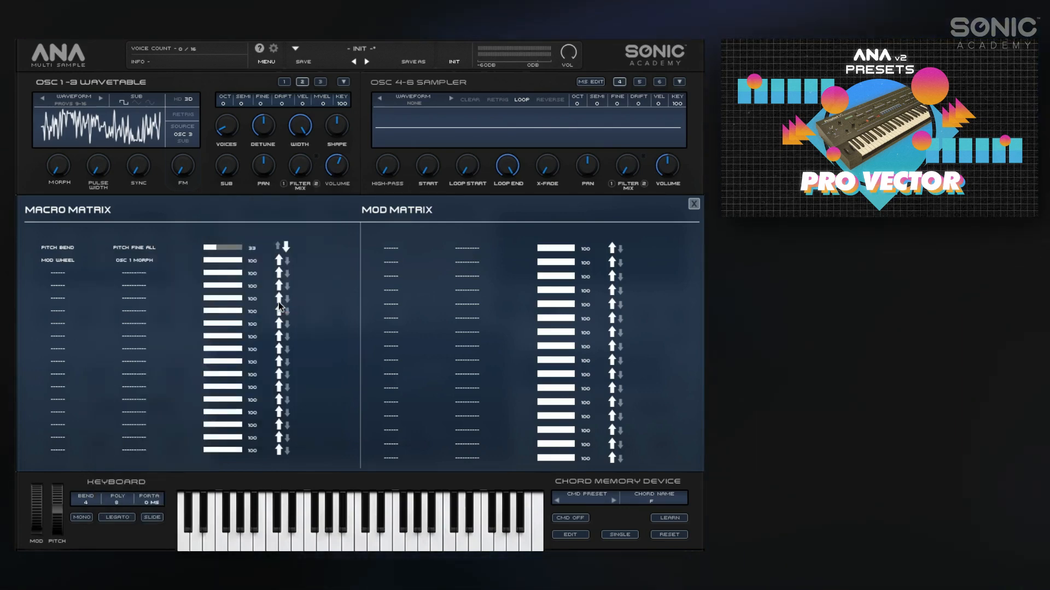
Route Pitch Bend to Osc 2 Morph in the third row of the Macro Matrix and close the matrix
click(58, 273)
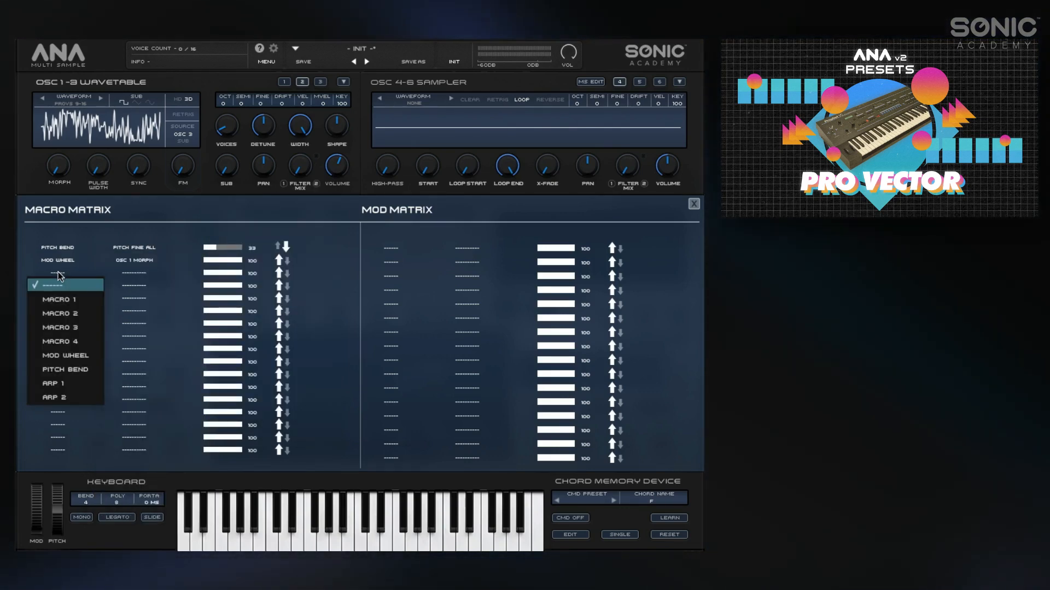
click(65, 369)
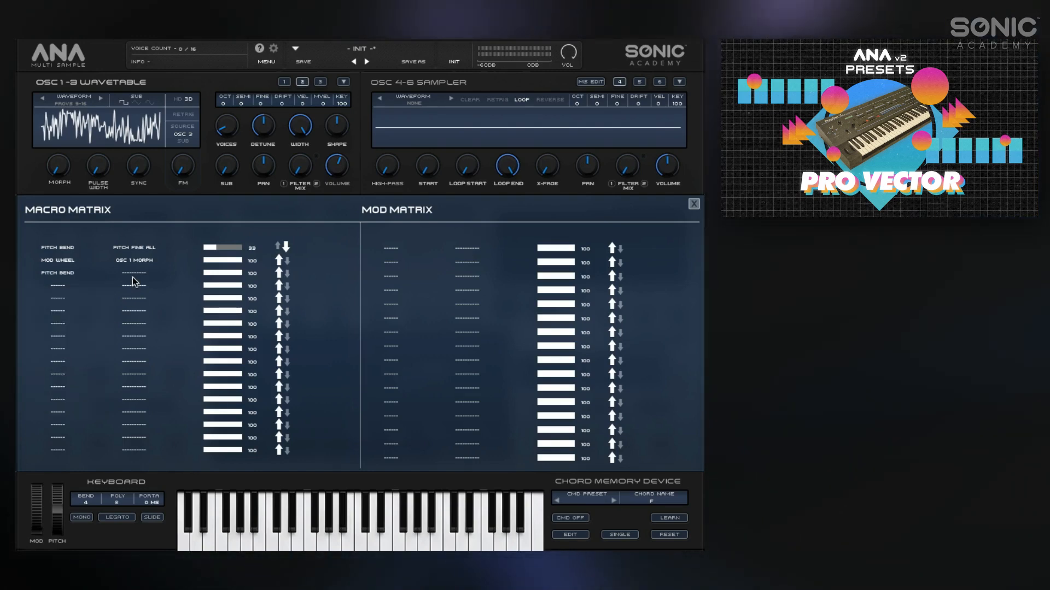
click(133, 273)
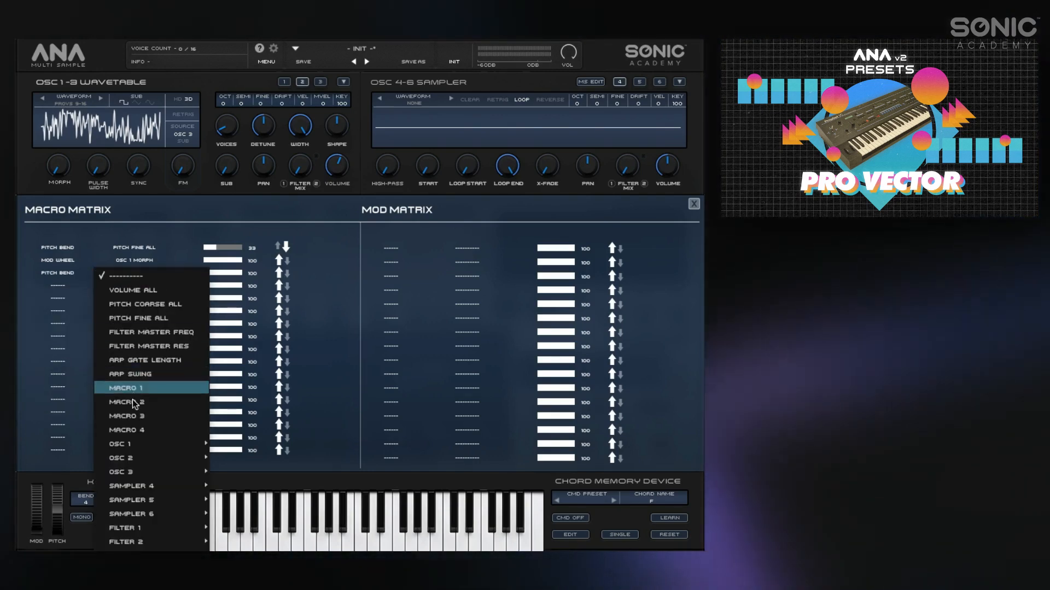
mouse_move(131, 453)
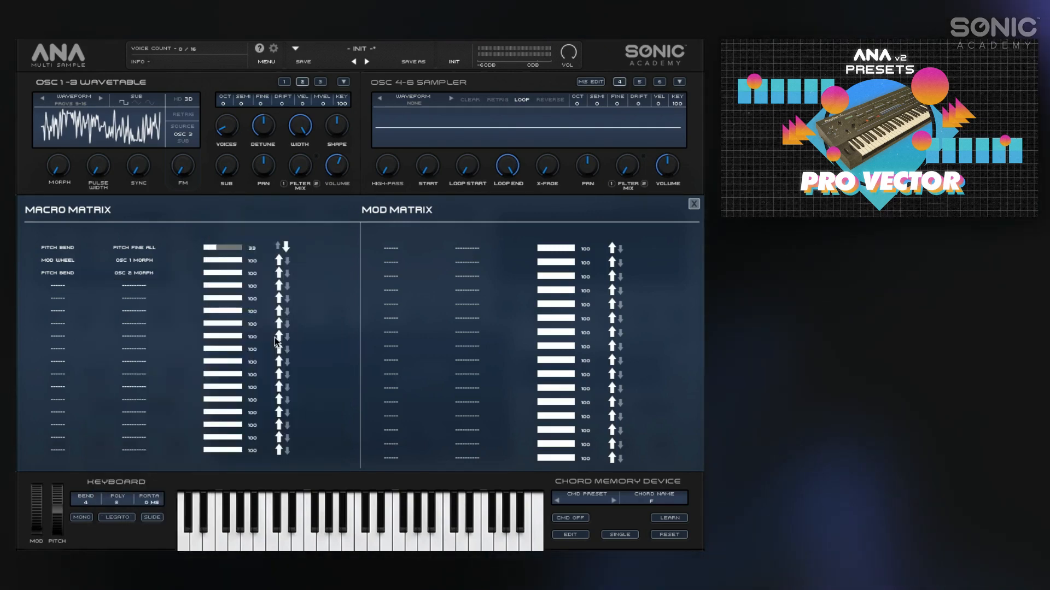
click(274, 336)
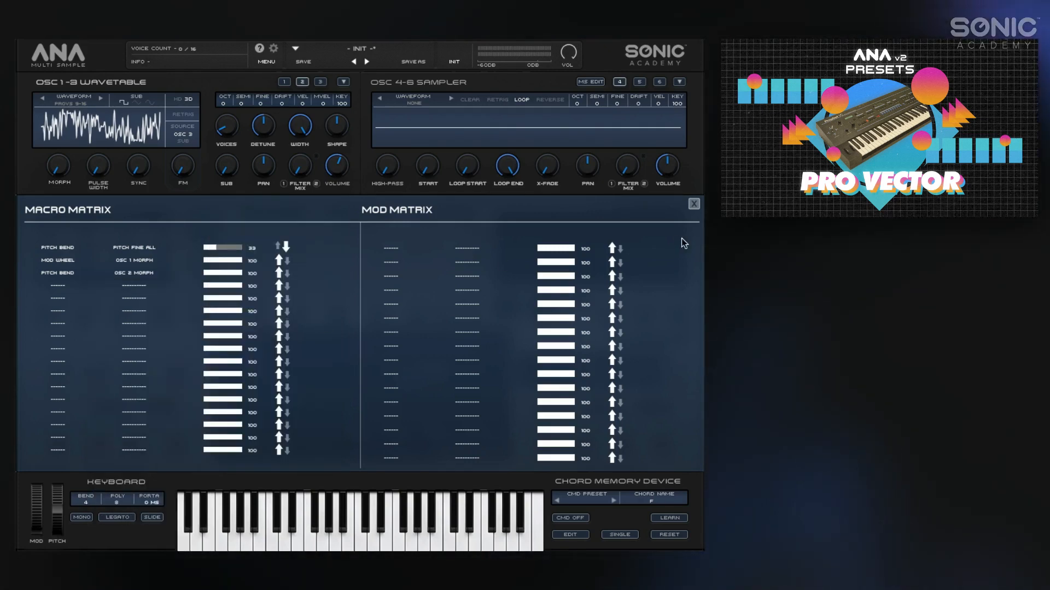
click(694, 205)
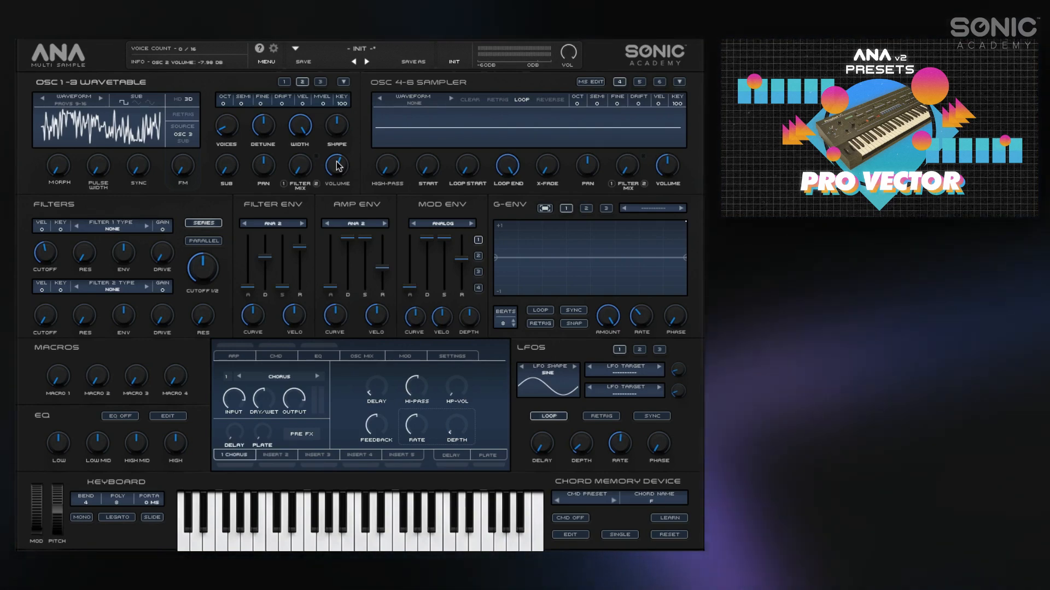
Raise oscillator 2's Morph to about 50%
drag(57, 164, 55, 143)
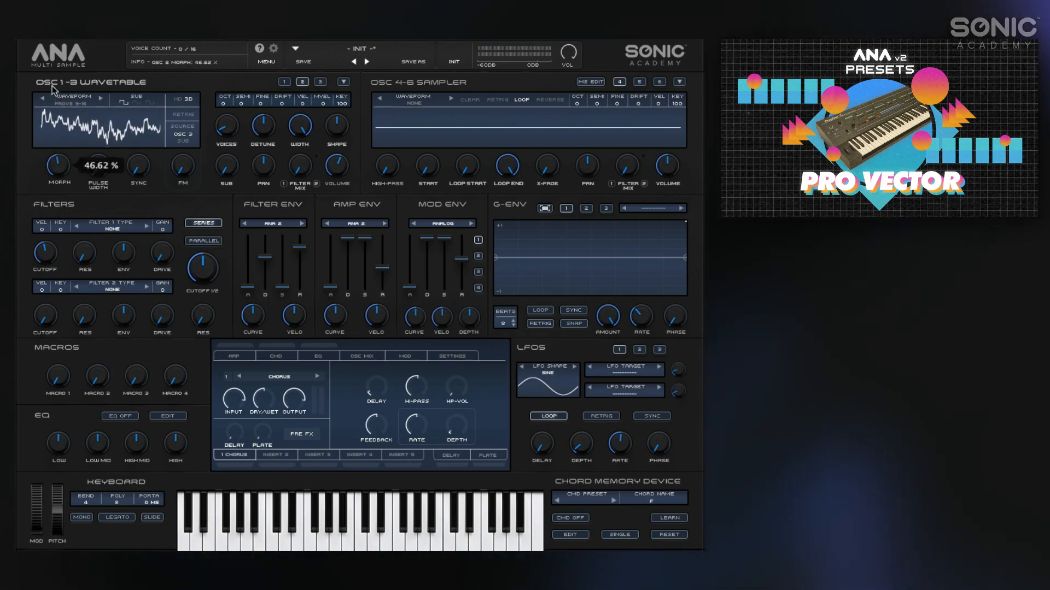
drag(53, 89, 53, 85)
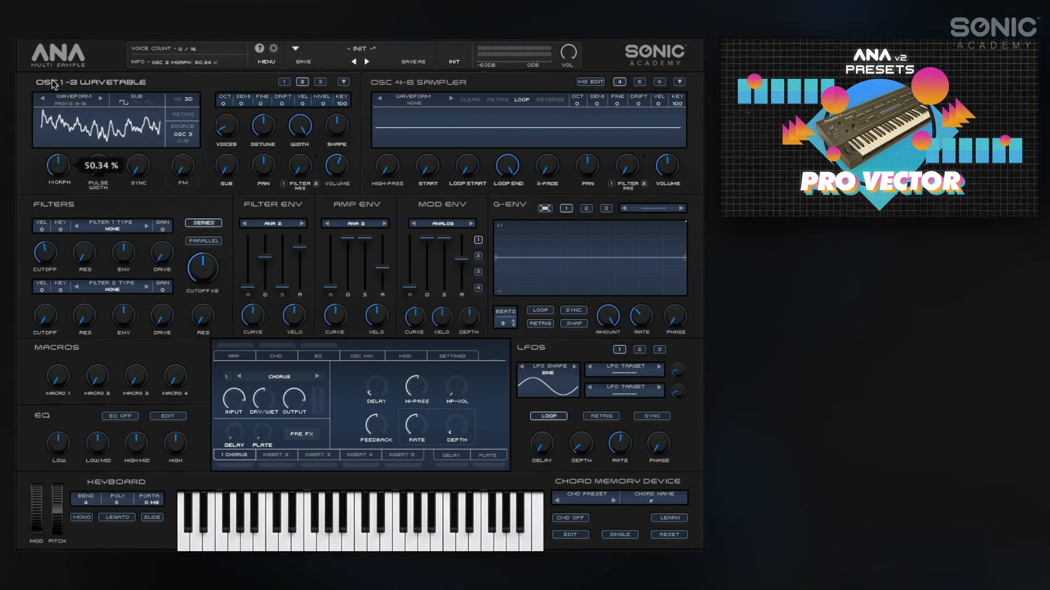
drag(53, 84, 53, 85)
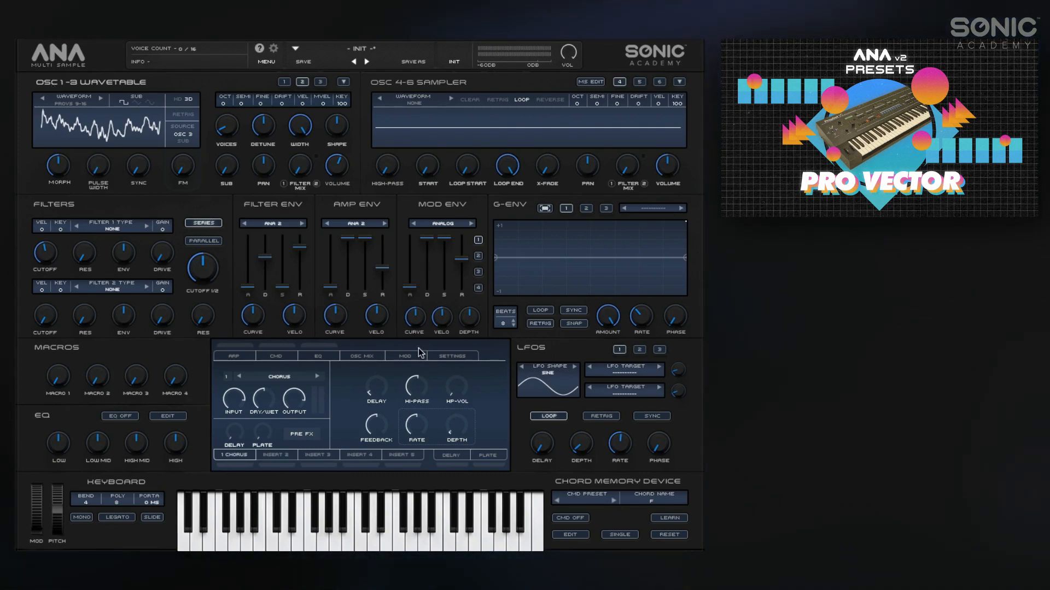
Reduce the amount of the Pitch Bend to Osc 2 Morph routing to 31 in the Macro Matrix
click(419, 355)
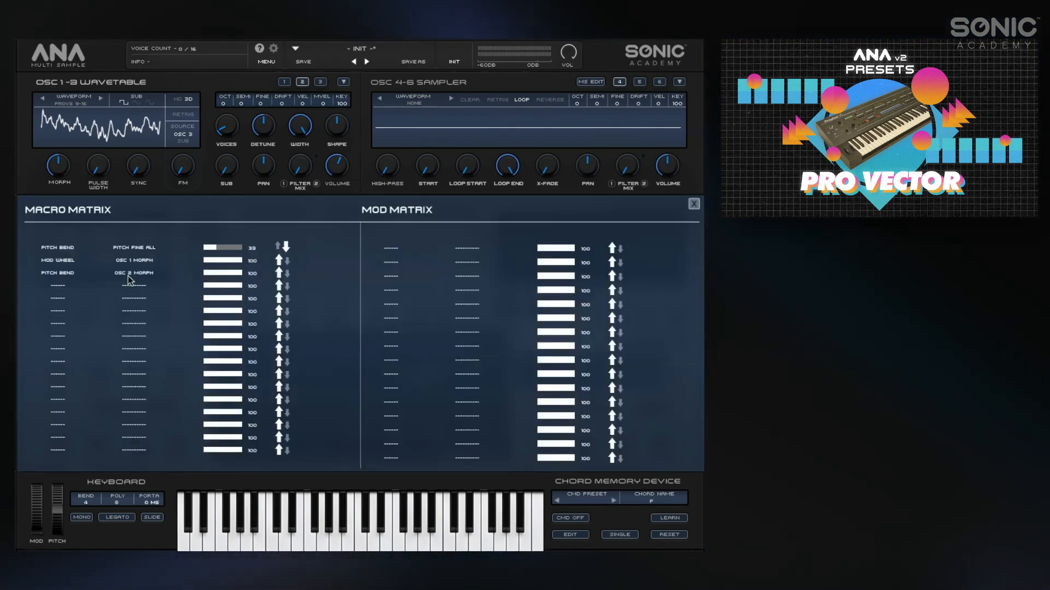
click(217, 273)
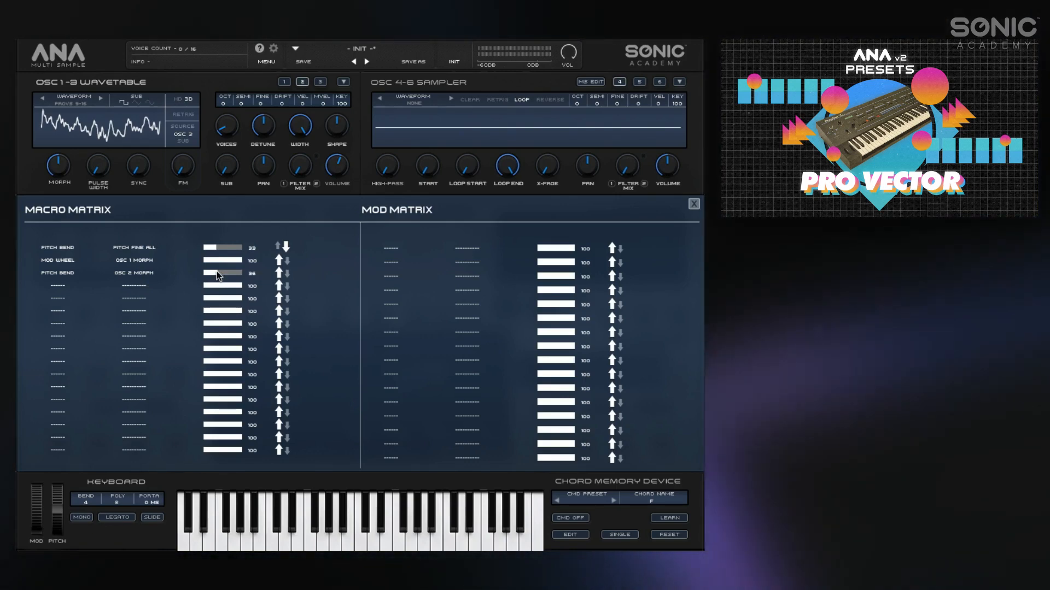
drag(216, 272, 216, 272)
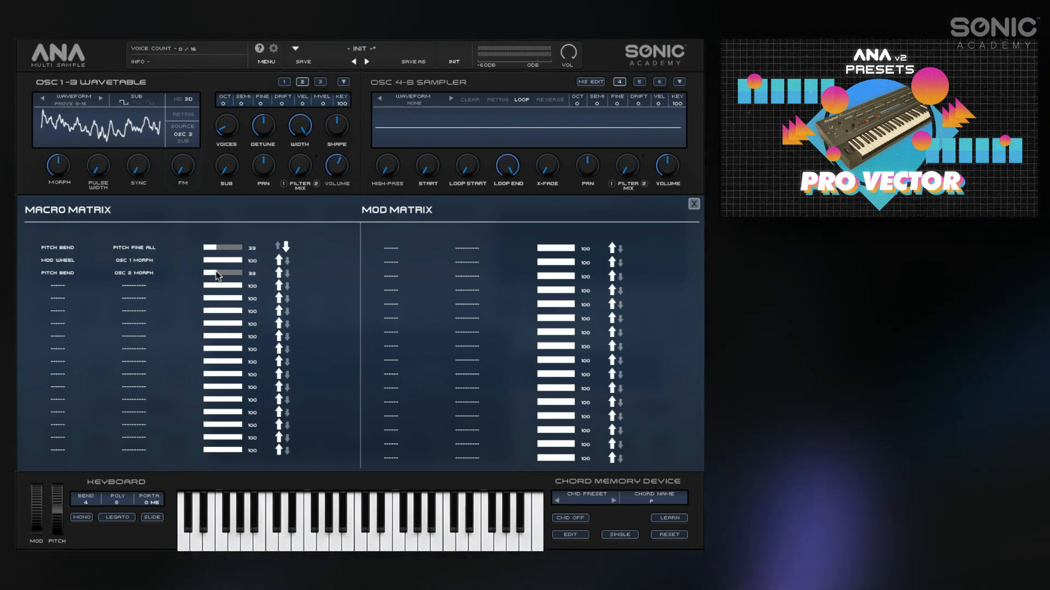
click(215, 272)
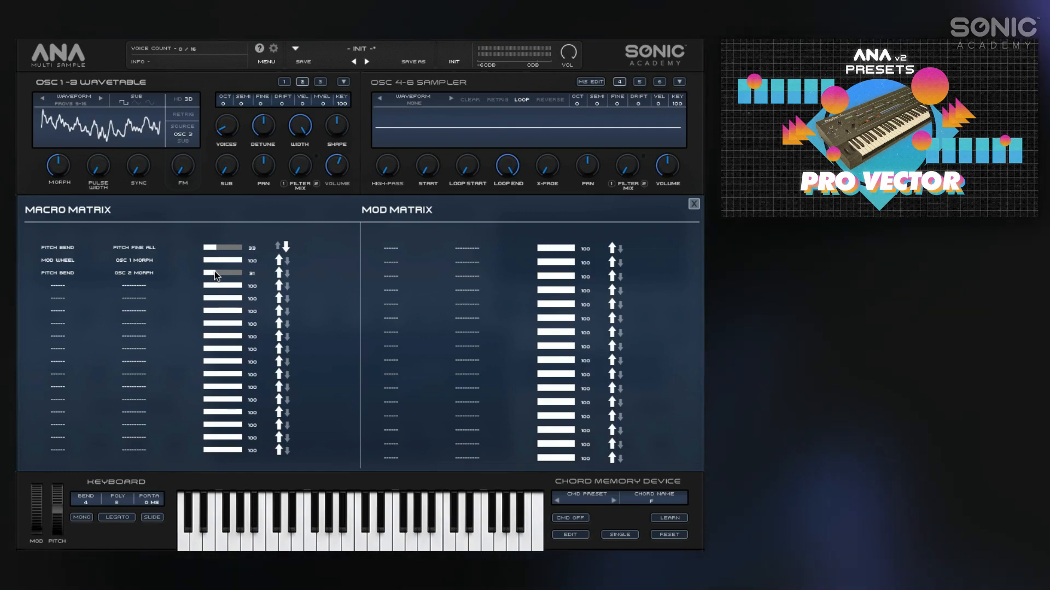
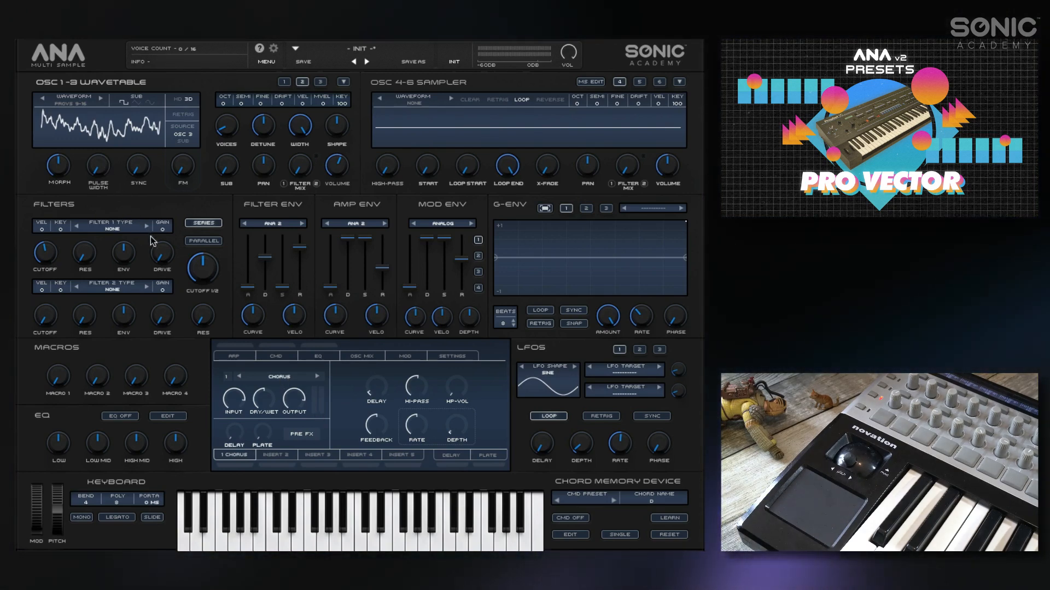
Set the Filter 1 type to the analog Corgy model
click(117, 229)
mouse_move(121, 259)
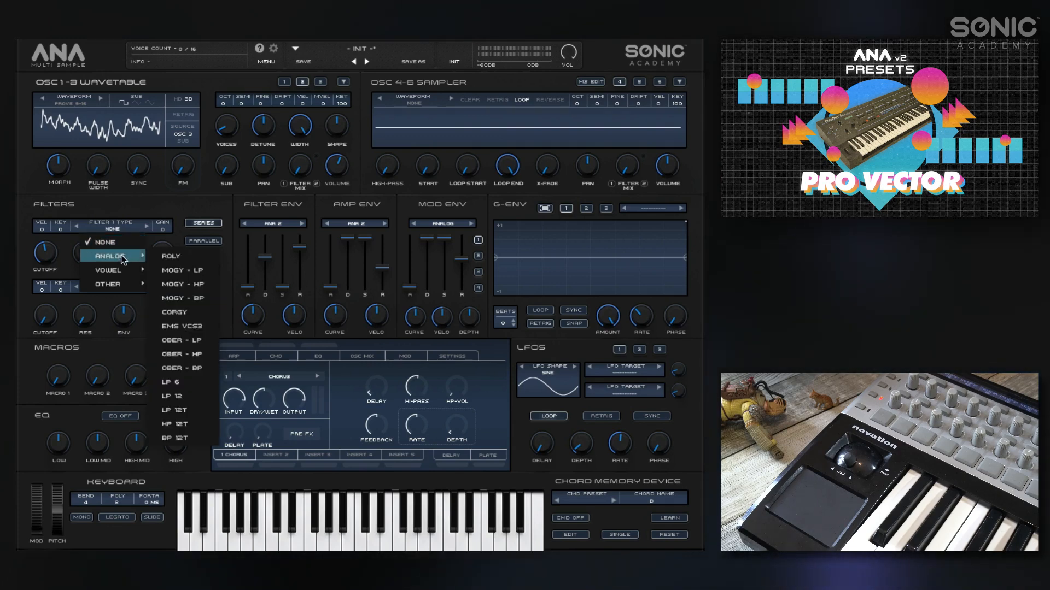
click(202, 313)
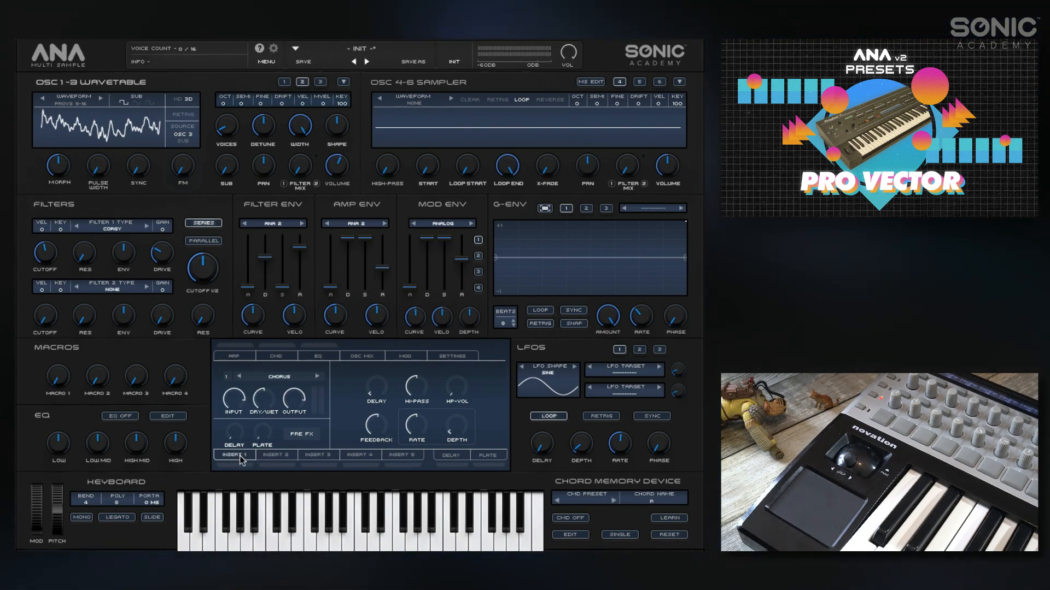
Replace the Chorus in effect insert 1 with the Bitcrusher distortion and switch the insert on
click(279, 377)
mouse_move(308, 419)
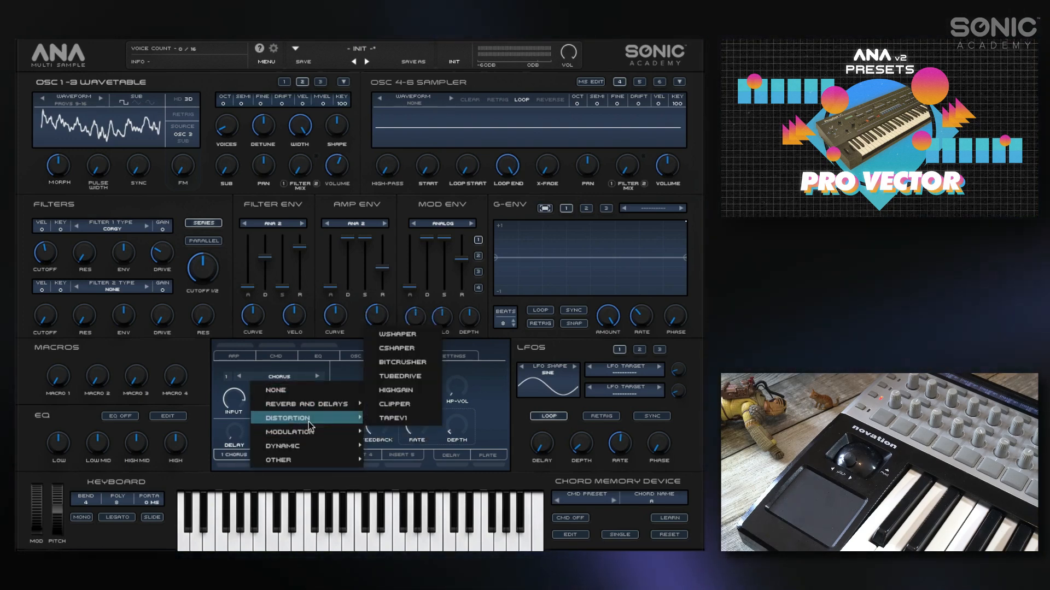
click(398, 362)
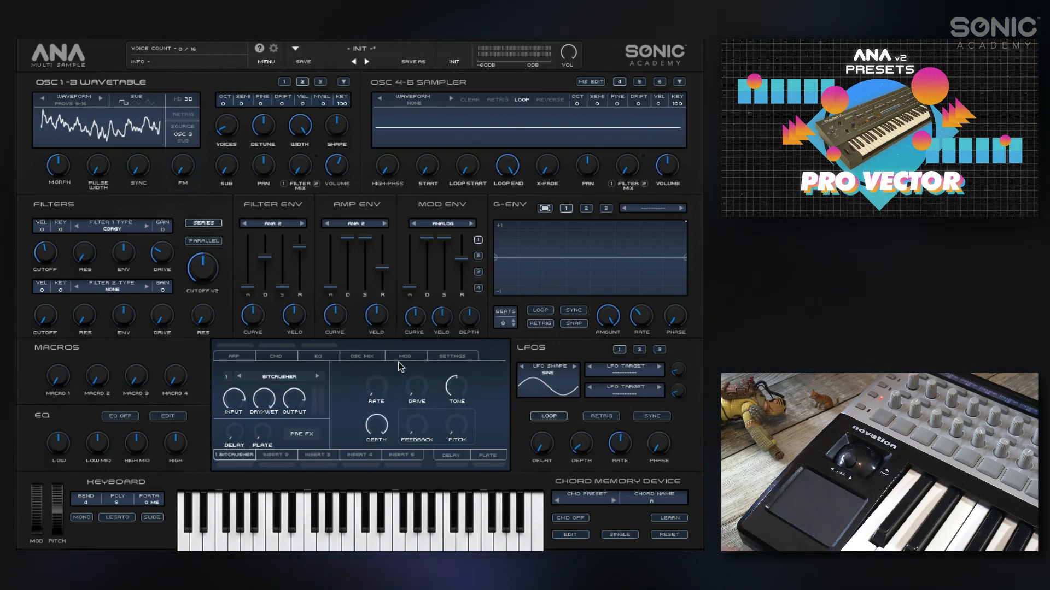
click(235, 466)
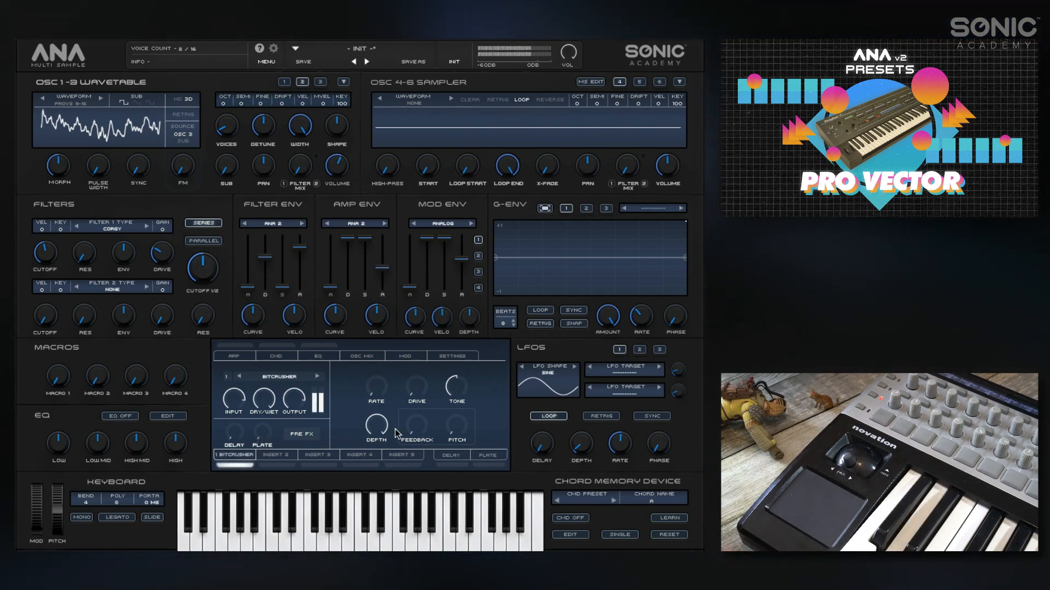
Set the Bitcrusher's Depth to about 15 bits and its Rate to about 1%
drag(413, 391, 416, 394)
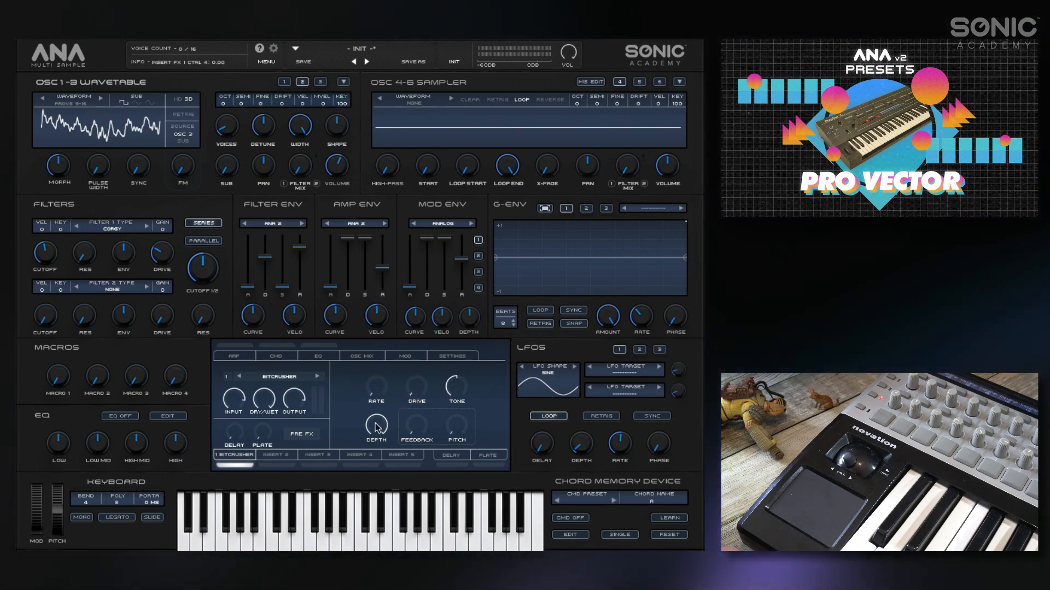
mouse_move(378, 430)
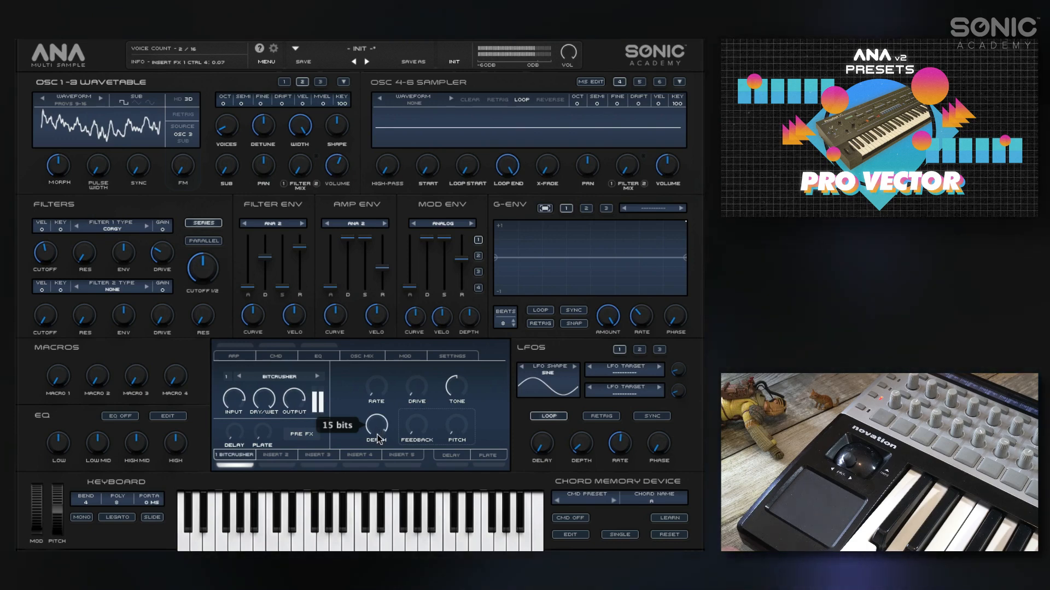
drag(378, 441, 377, 435)
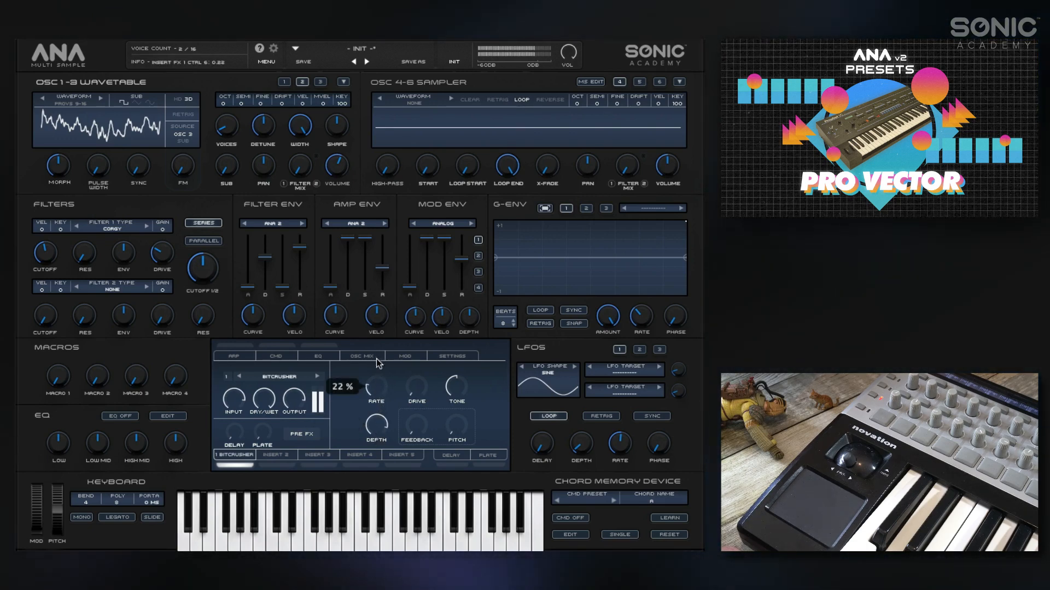
drag(376, 358, 376, 379)
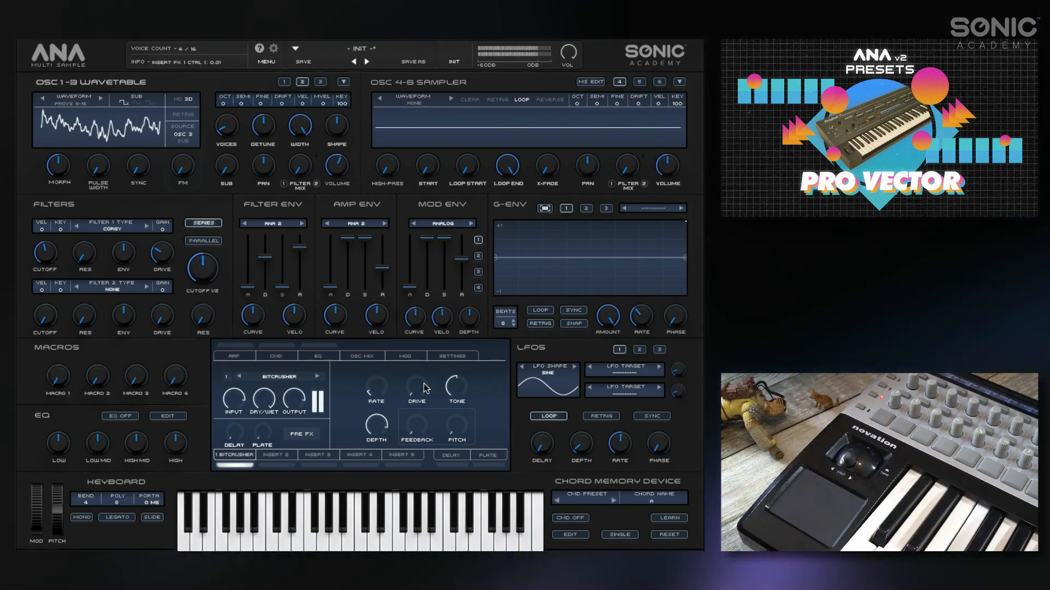
Lower the Bitcrusher's Dry/Wet from fully wet to a partial blend
mouse_move(419, 398)
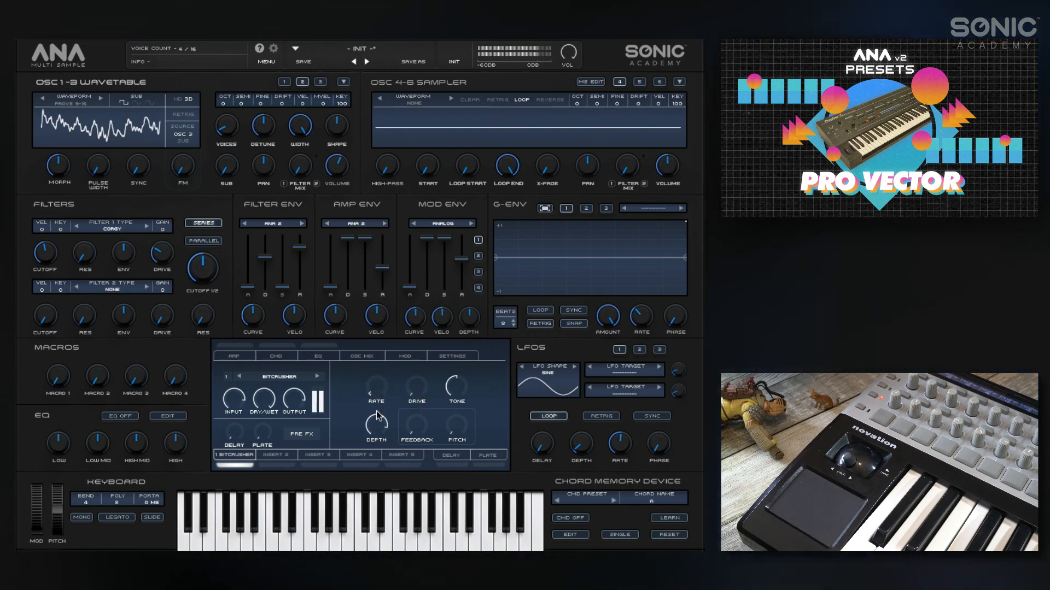
mouse_move(376, 429)
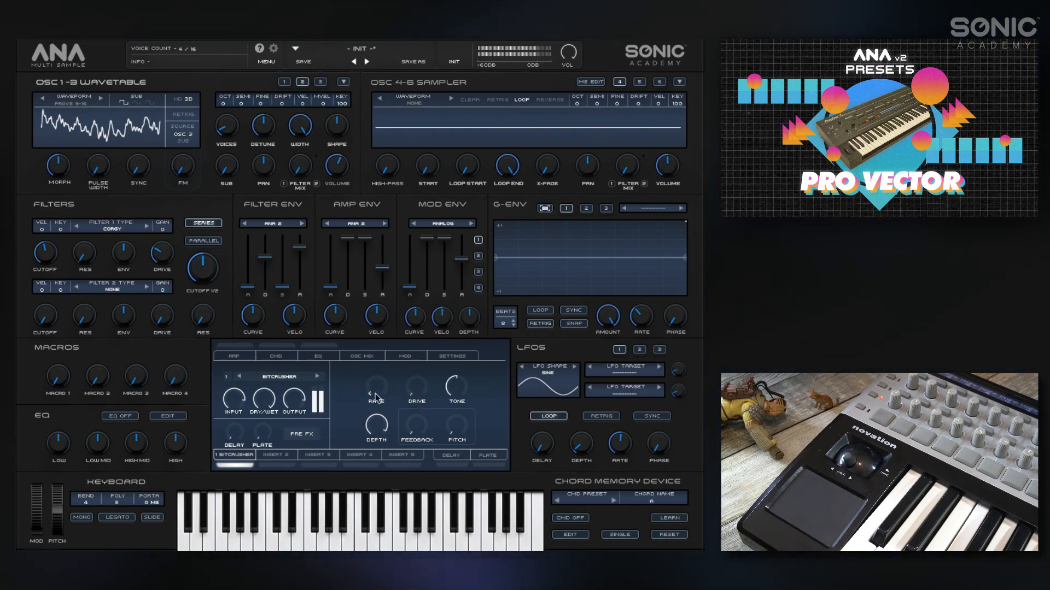
mouse_move(377, 396)
drag(419, 385, 419, 382)
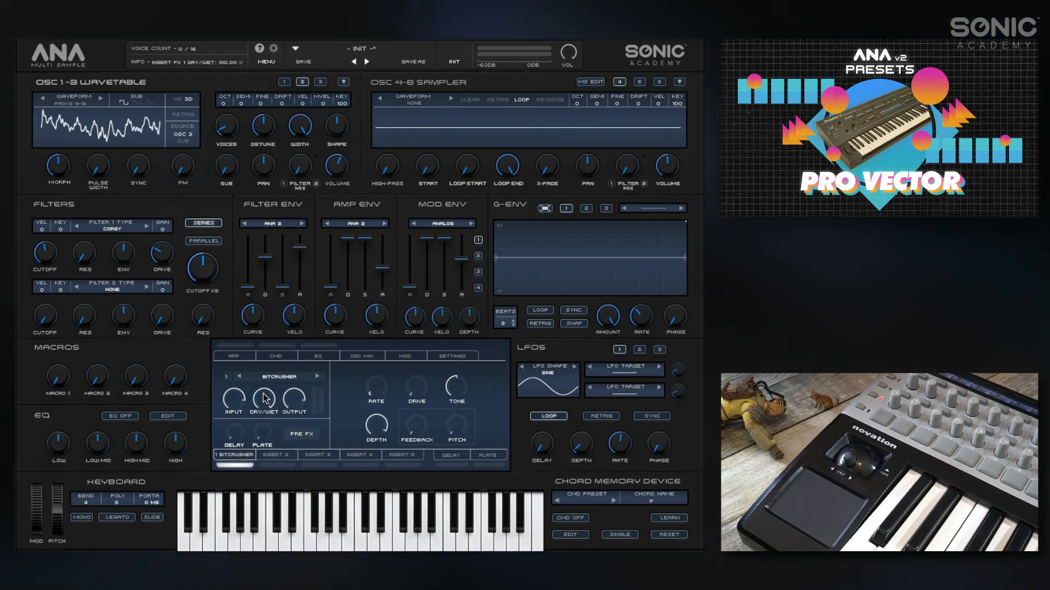
drag(265, 398, 265, 444)
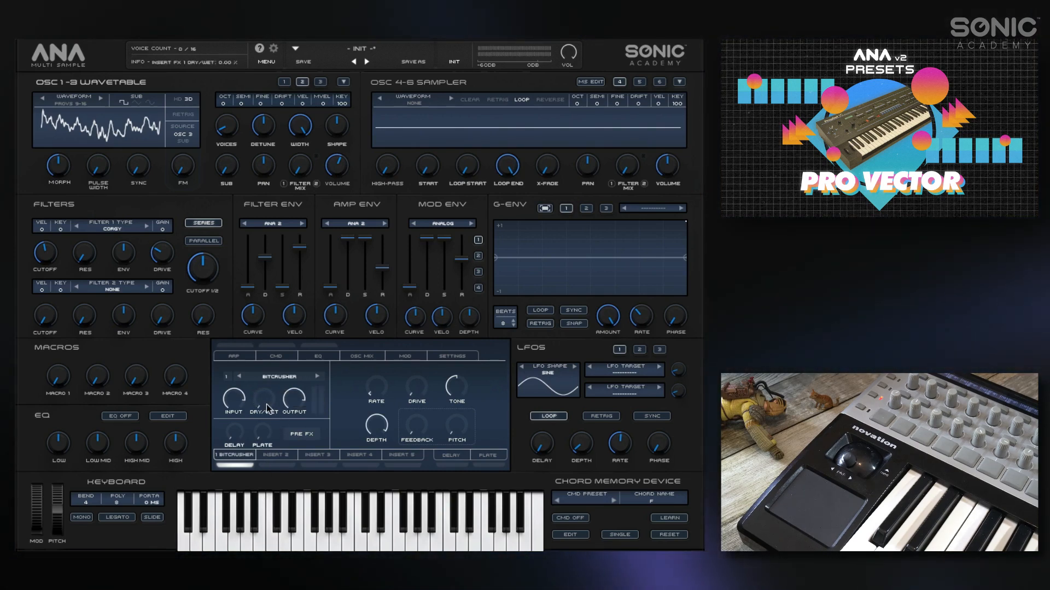
drag(267, 405, 267, 332)
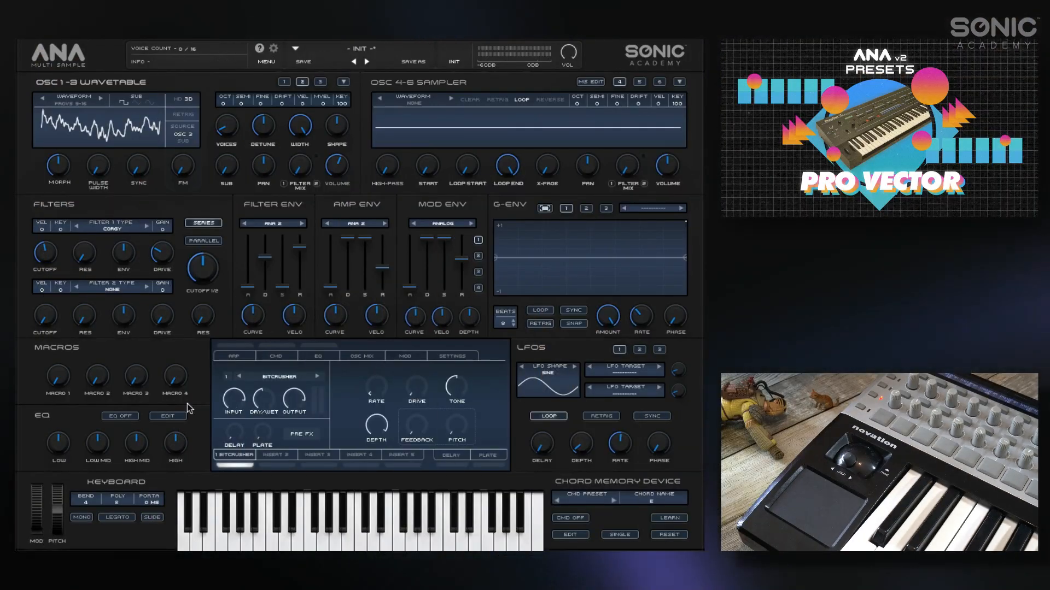
Load the Chorus modulation effect into effect insert 2 and switch the insert on
click(276, 456)
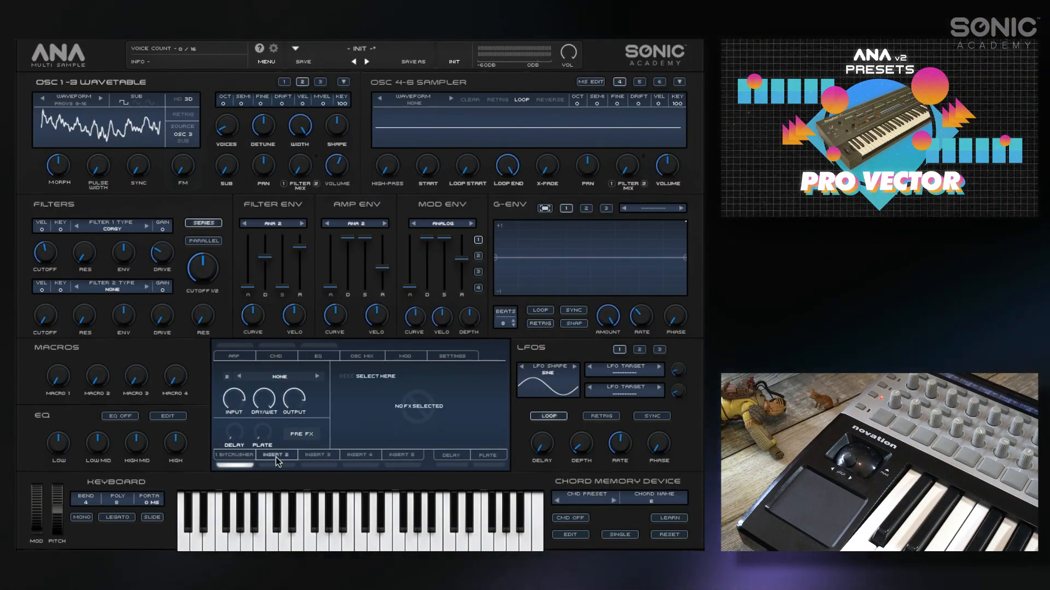
click(282, 377)
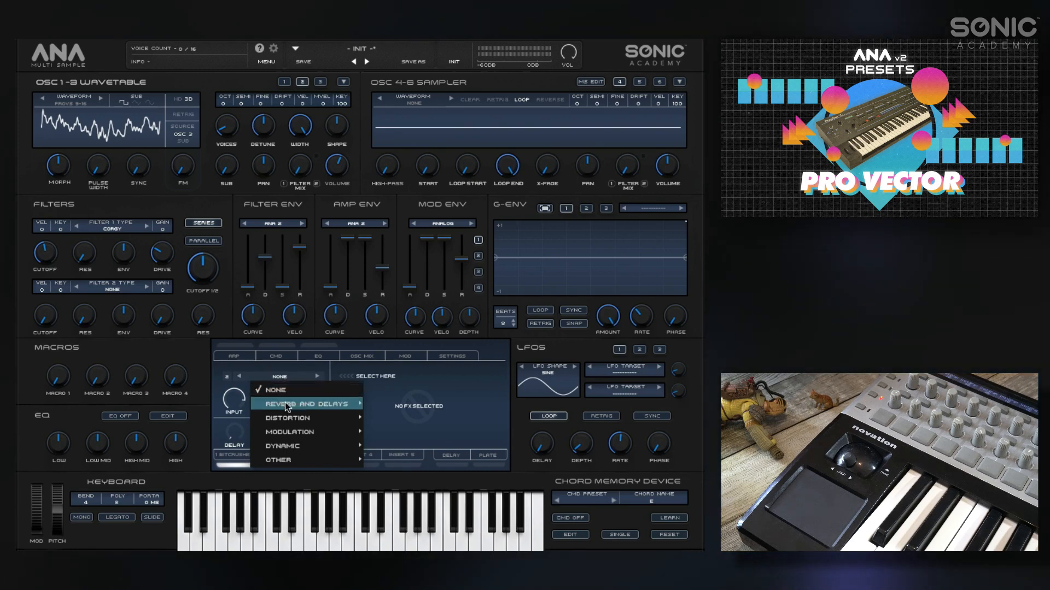
mouse_move(287, 433)
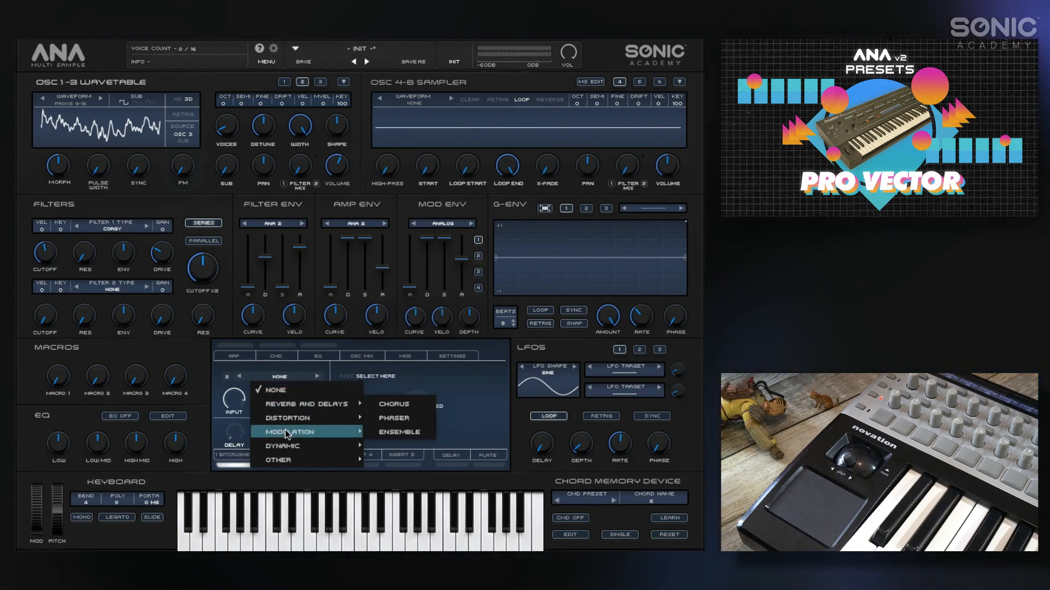
click(416, 403)
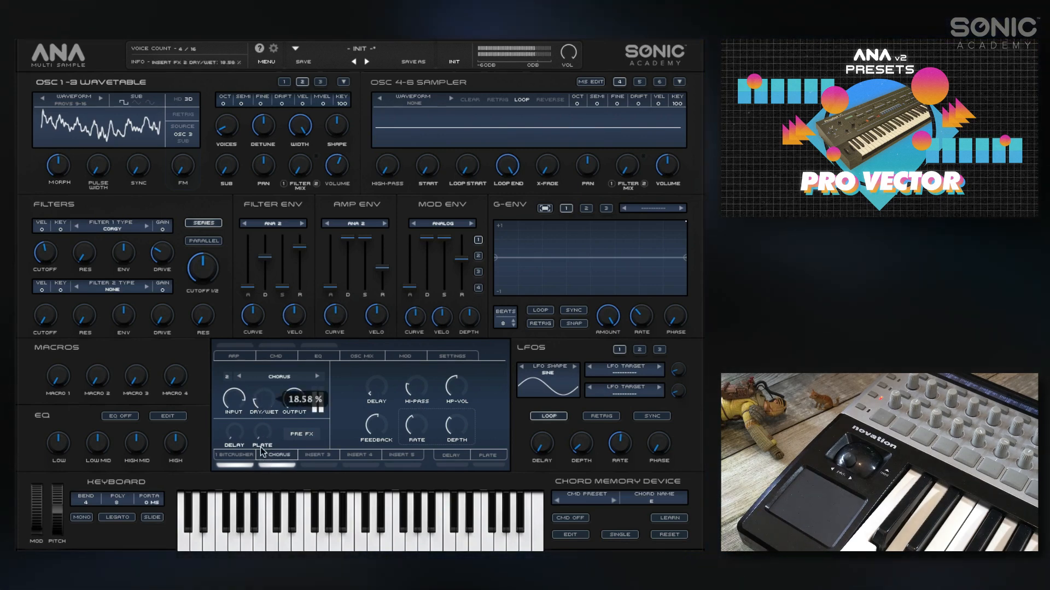
Raise the Chorus Delay, slow its Rate to about 0.17 Hz and slightly lower its Depth
drag(381, 384, 379, 354)
drag(257, 403, 257, 353)
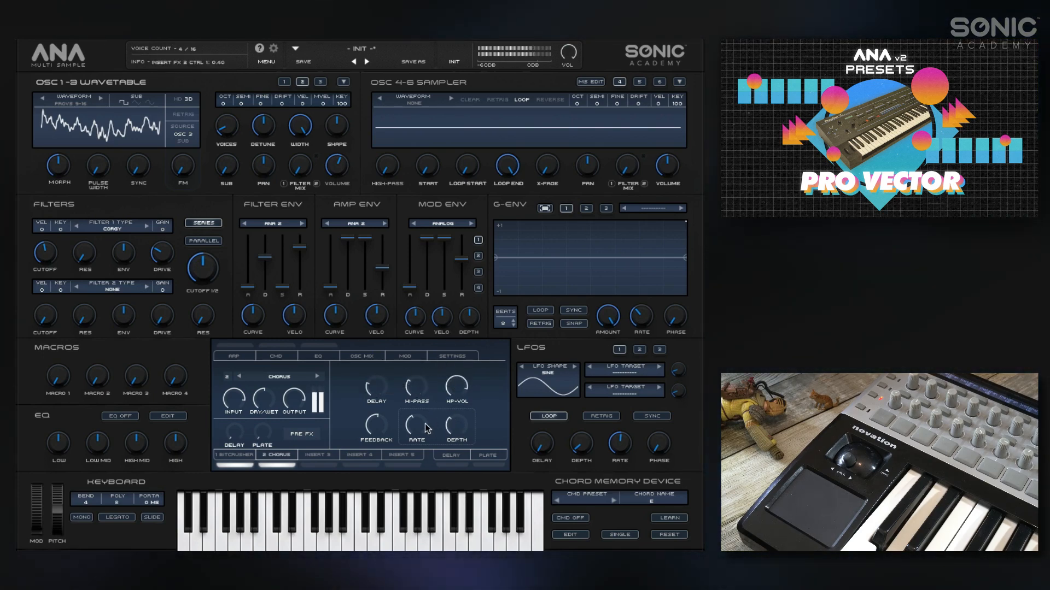
drag(425, 429, 422, 434)
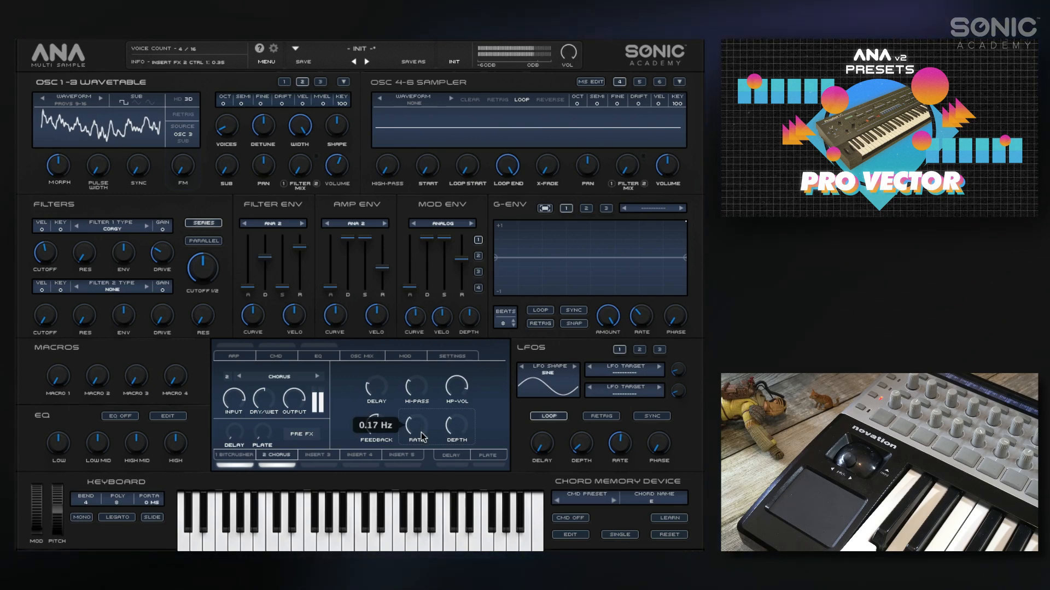
drag(458, 431, 458, 442)
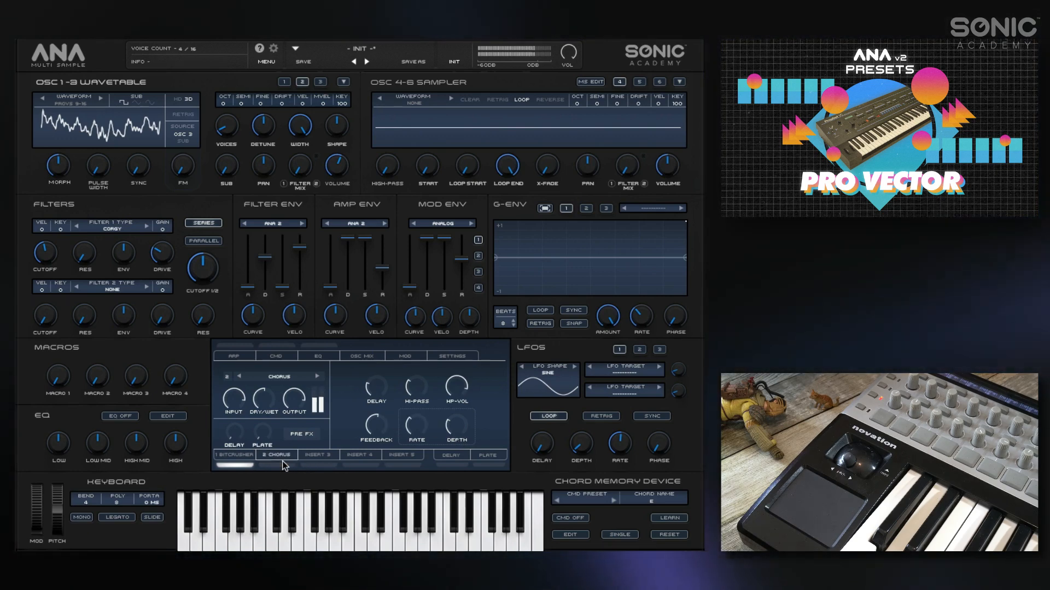
Compare the sound with insert 2 off and on, and set the Chorus Dry/Wet to about 40%
drag(263, 398, 265, 435)
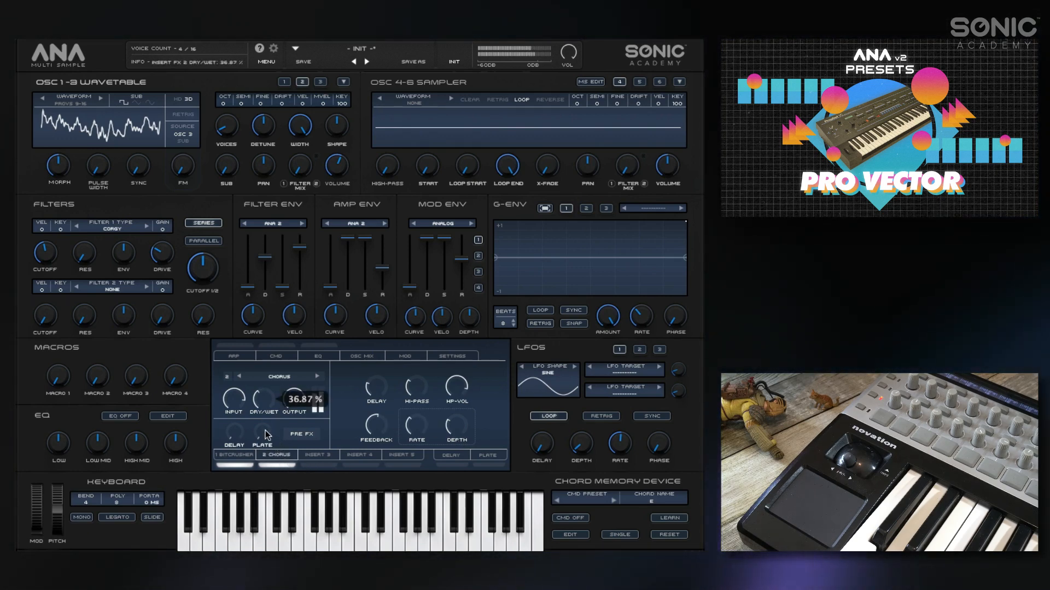
click(270, 466)
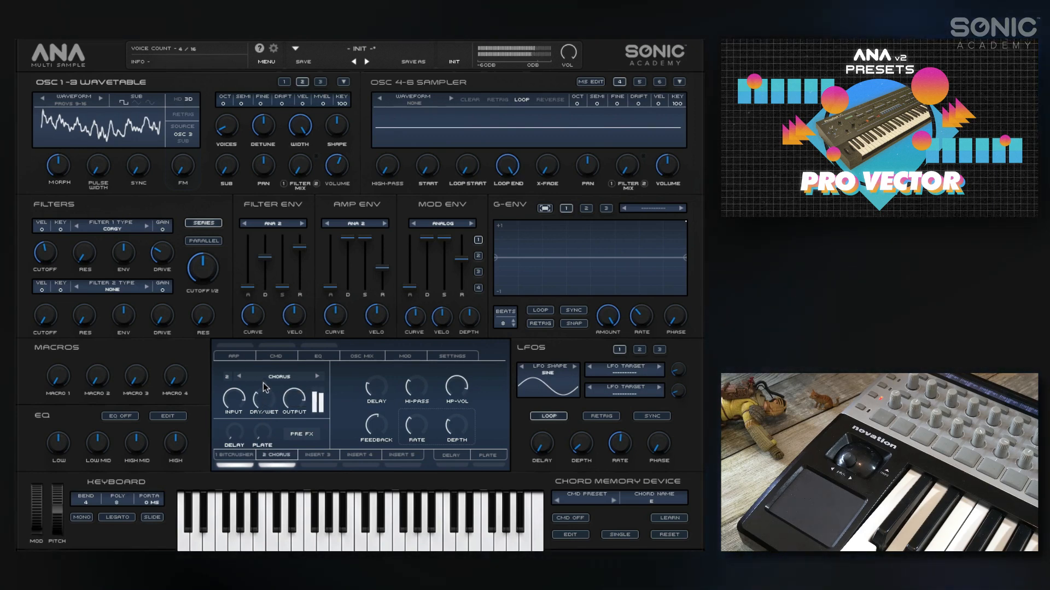
drag(264, 406, 263, 394)
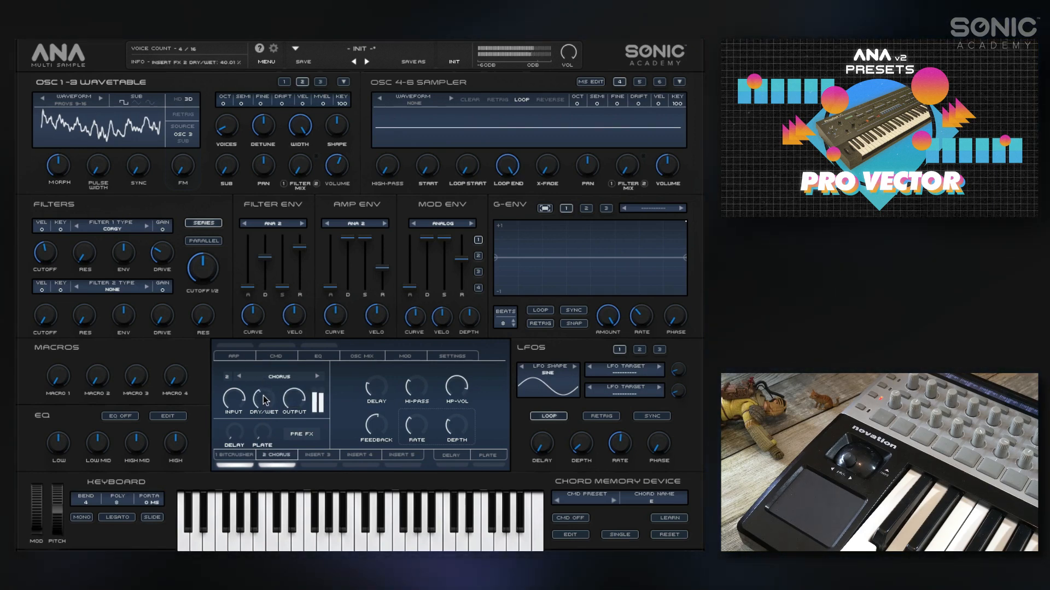